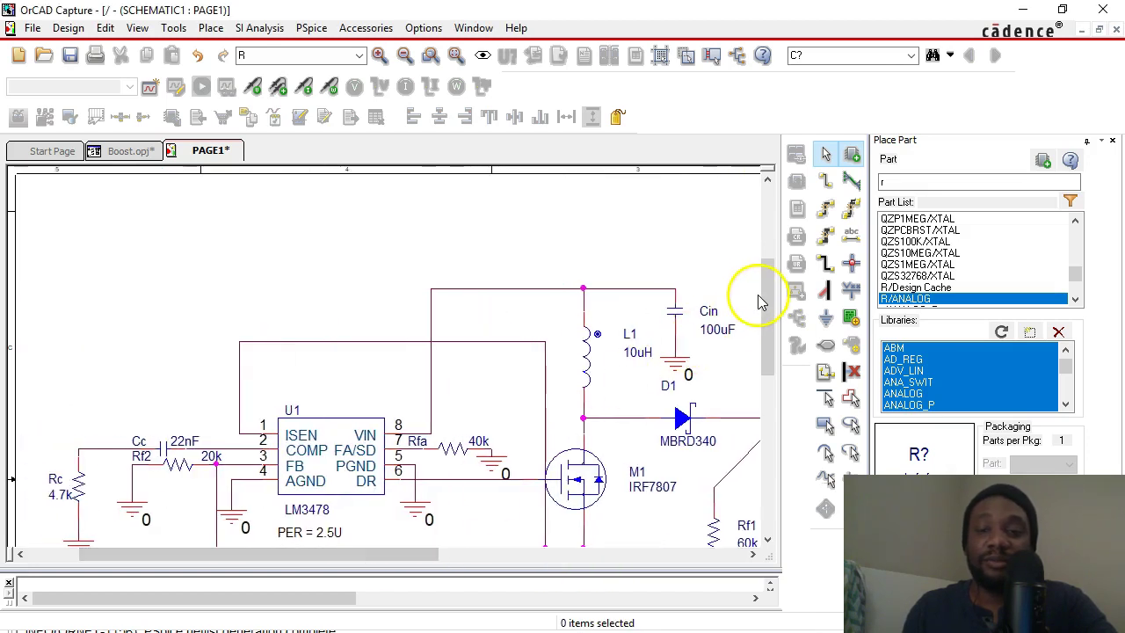
# Scroll and pan the schematic to bring M1 and its source network into view.
pyautogui.moveTo(770, 279); pyautogui.dragTo(771, 231)
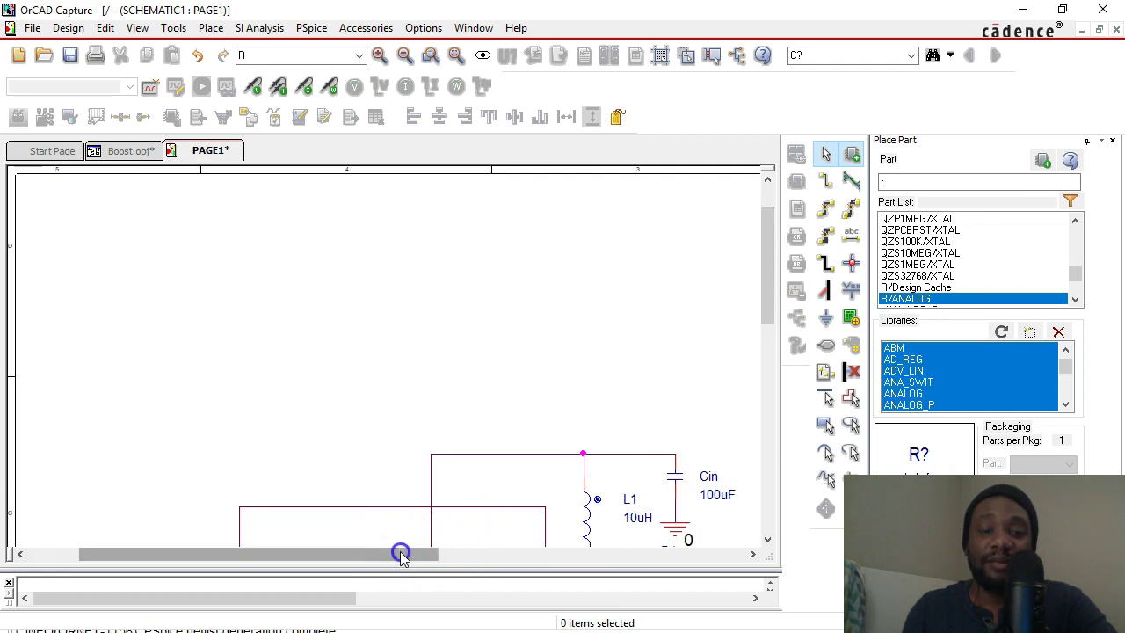
pyautogui.moveTo(395, 551); pyautogui.dragTo(732, 539)
pyautogui.scroll(3, 723, 359)
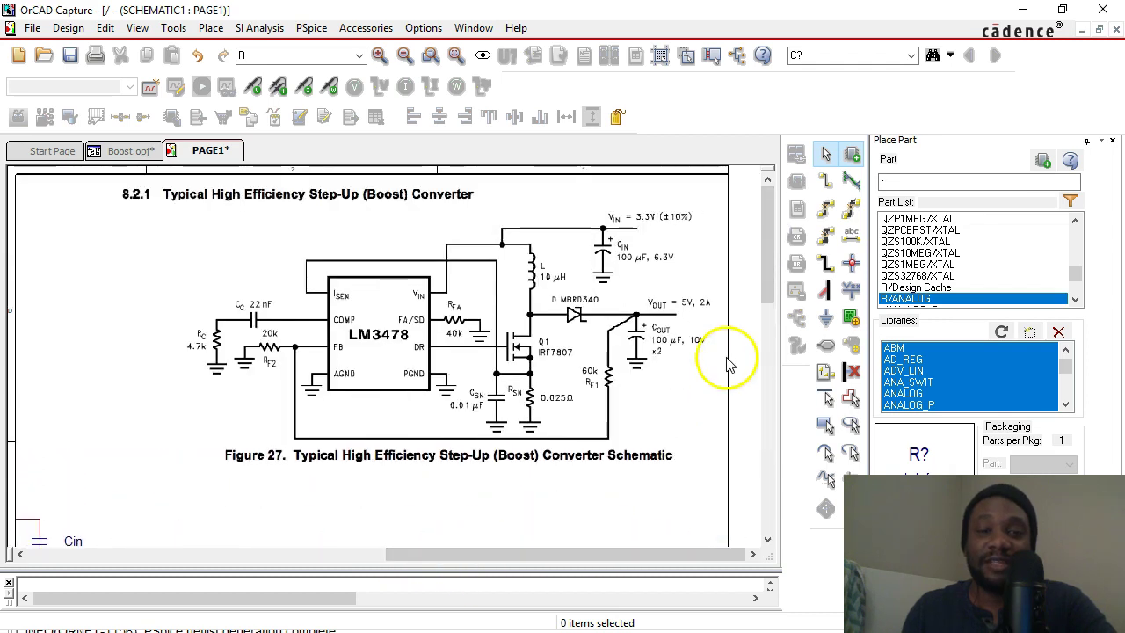
pyautogui.moveTo(634, 552); pyautogui.dragTo(286, 555)
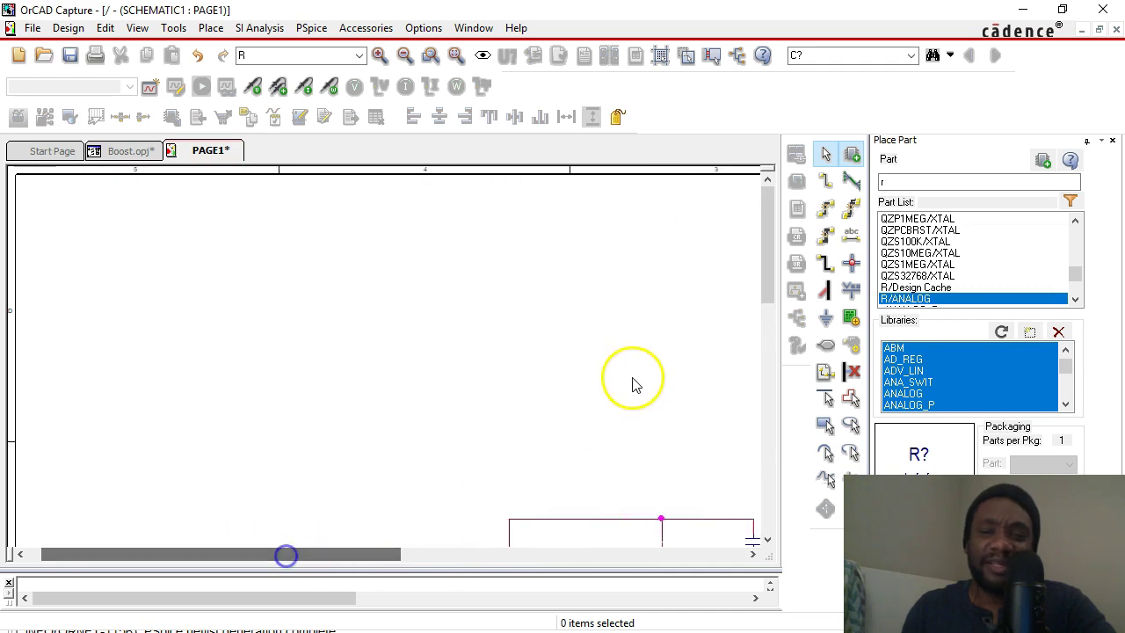
pyautogui.moveTo(766, 226)
pyautogui.mouseDown()
pyautogui.moveTo(765, 349)
pyautogui.moveTo(763, 339)
pyautogui.moveTo(740, 353)
pyautogui.mouseUp()
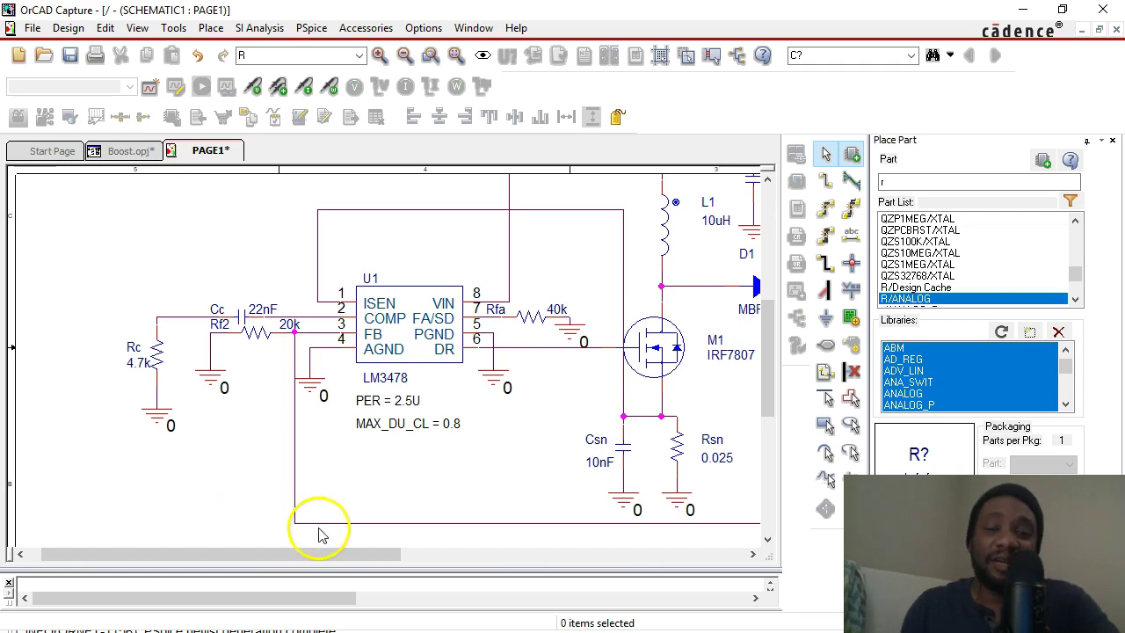
pyautogui.scroll(1, 257, 453)
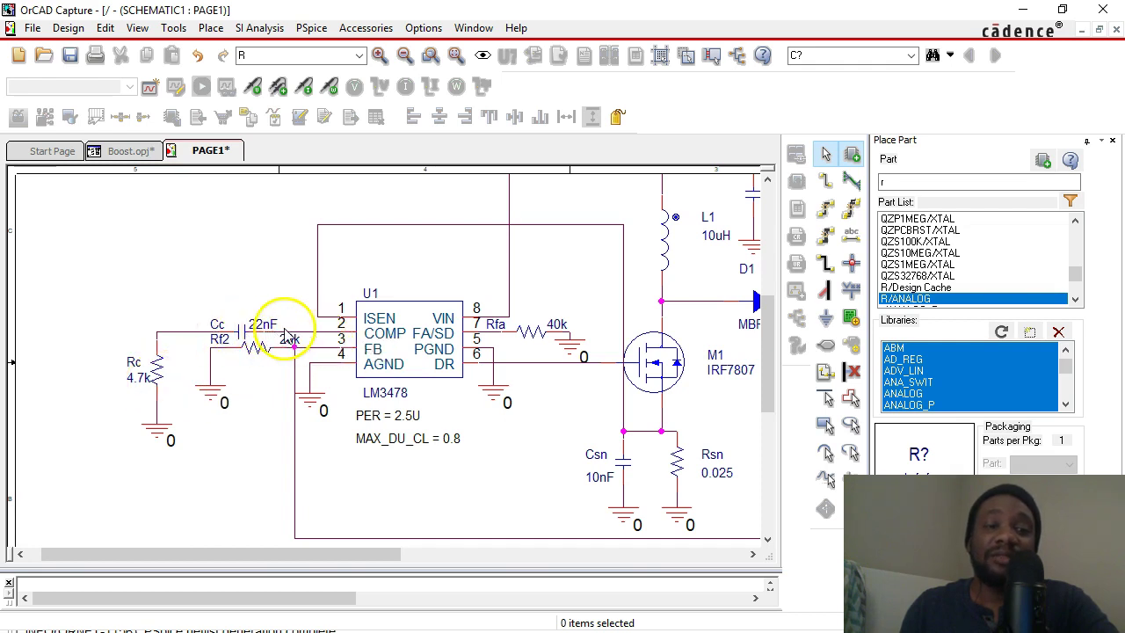
pyautogui.moveTo(246, 553); pyautogui.dragTo(495, 545)
pyautogui.moveTo(772, 321); pyautogui.dragTo(786, 234)
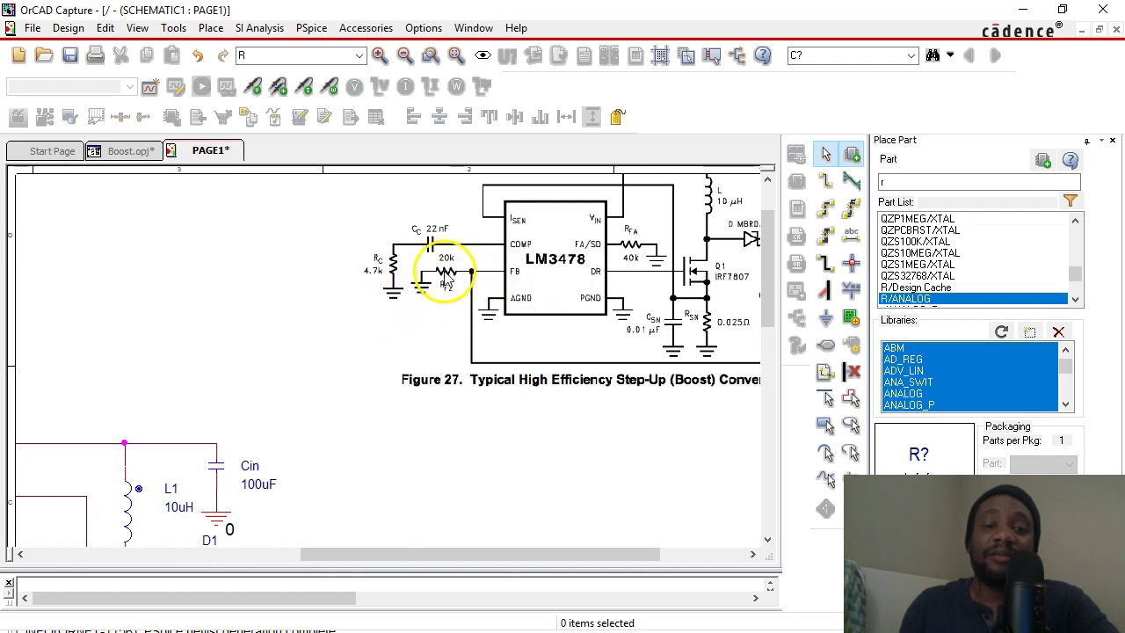
pyautogui.moveTo(451, 554); pyautogui.dragTo(122, 550)
pyautogui.scroll(-5, 608, 326)
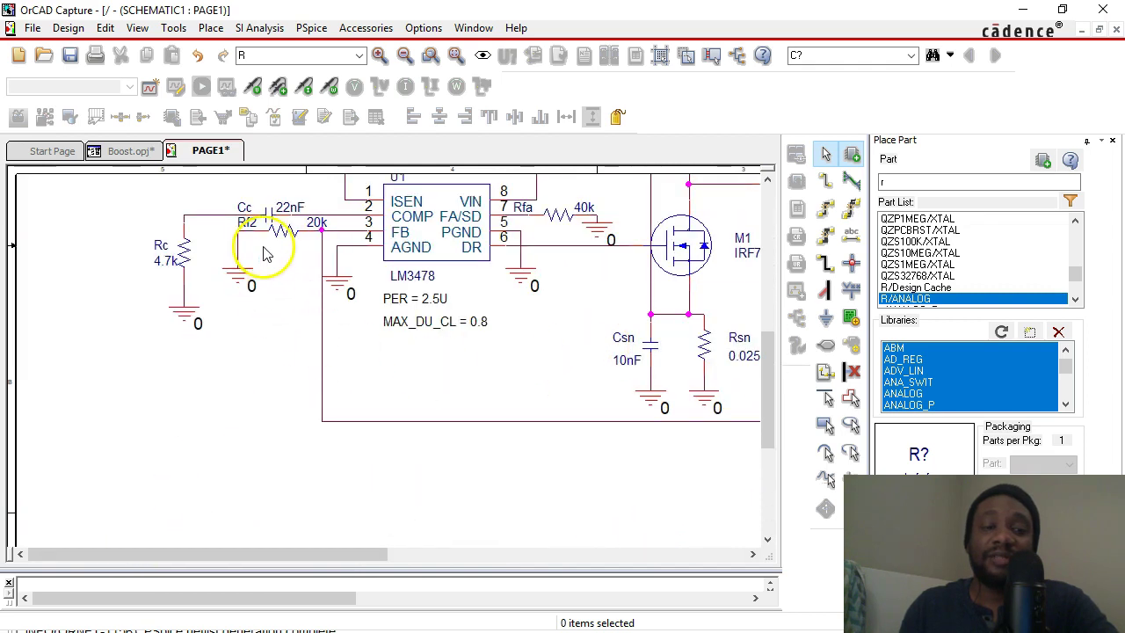
pyautogui.scroll(3, 404, 264)
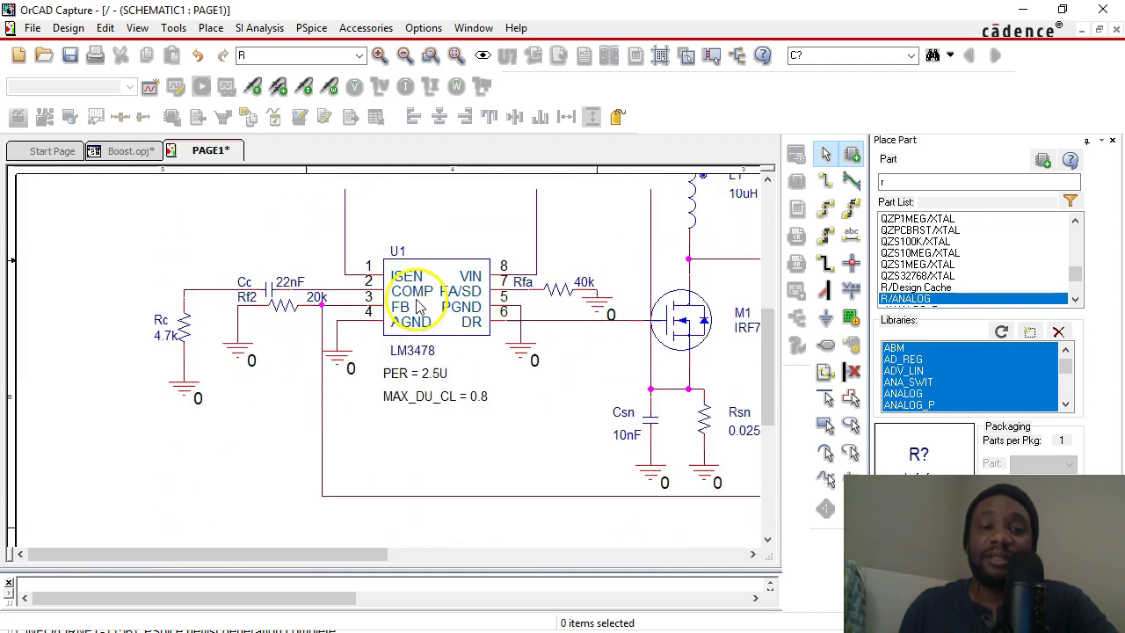
pyautogui.scroll(2, 404, 263)
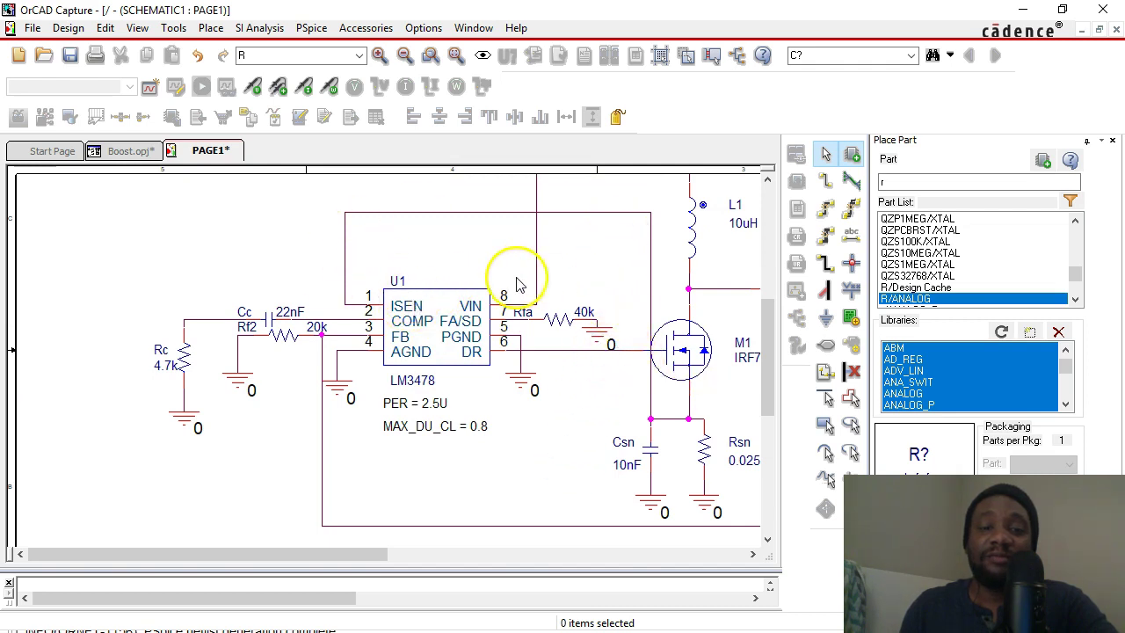
pyautogui.moveTo(346, 558); pyautogui.dragTo(434, 554)
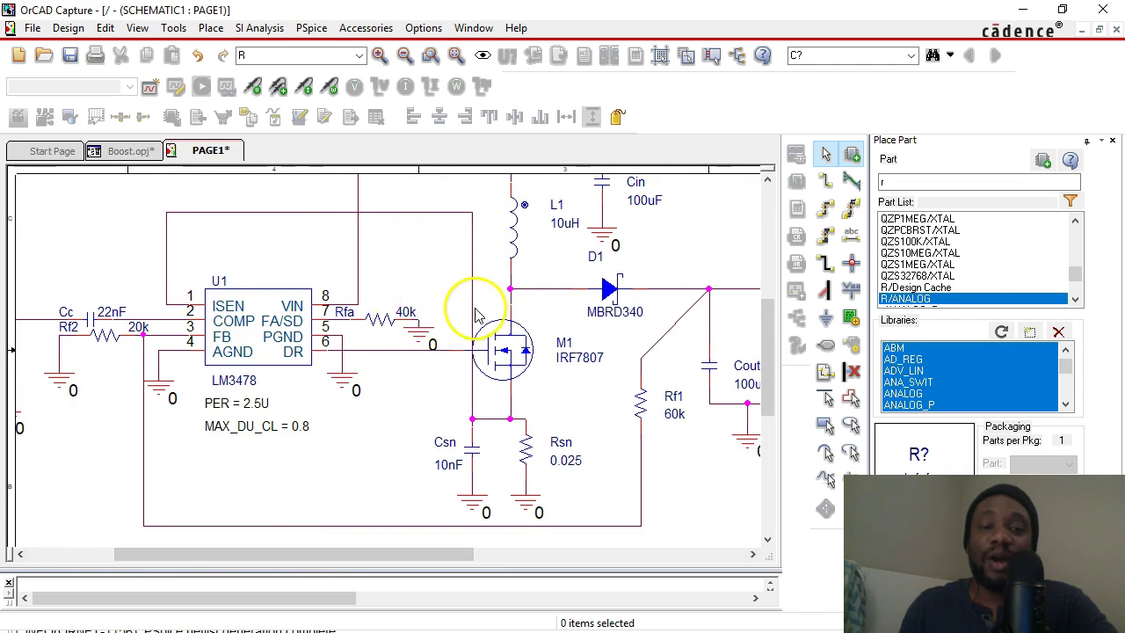
# Undo the accidental move of the vertical wire left of M1.
pyautogui.click(470, 385)
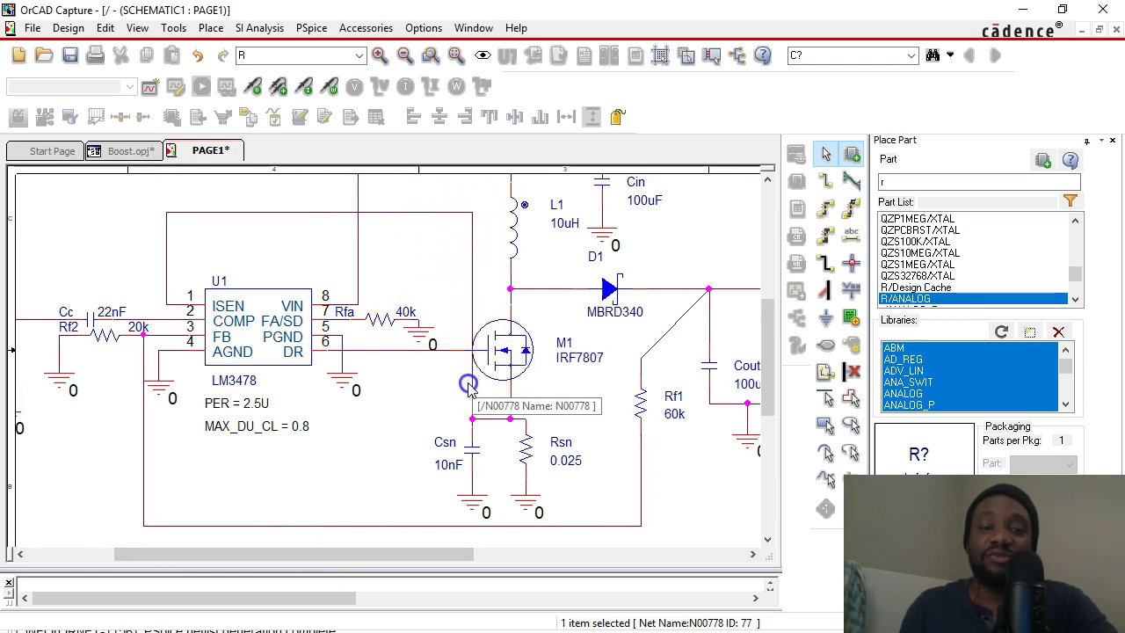
pyautogui.moveTo(462, 387)
pyautogui.mouseDown()
pyautogui.moveTo(452, 352)
pyautogui.moveTo(461, 253)
pyautogui.moveTo(464, 351)
pyautogui.moveTo(453, 376)
pyautogui.moveTo(462, 376)
pyautogui.mouseUp()
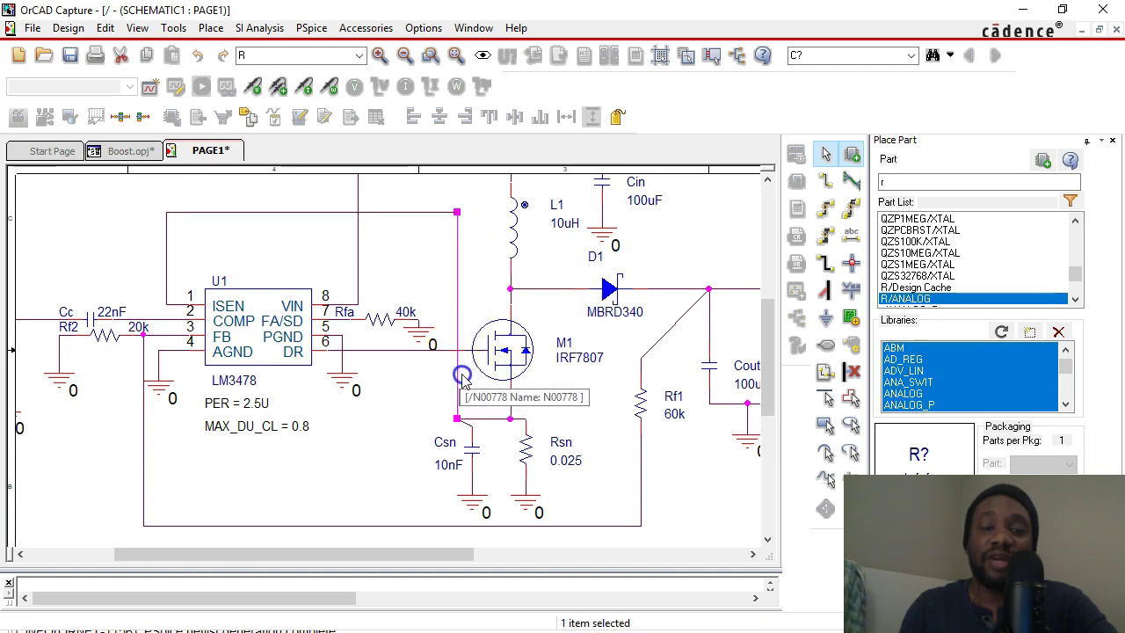
pyautogui.hotkey('ctrl', 'z')
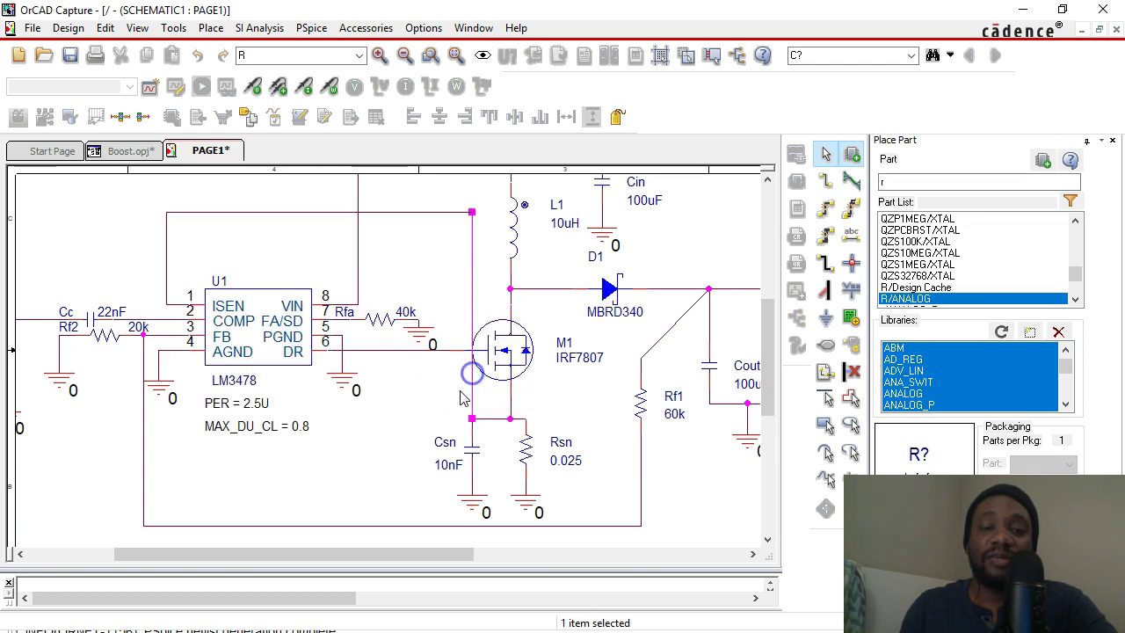
pyautogui.click(462, 367)
# Draw a wire from that vertical wire down to the M1 source, Csn and Rsn junction.
pyautogui.keyDown('ctrl'); pyautogui.scroll(5, 462, 367); pyautogui.keyUp('ctrl')
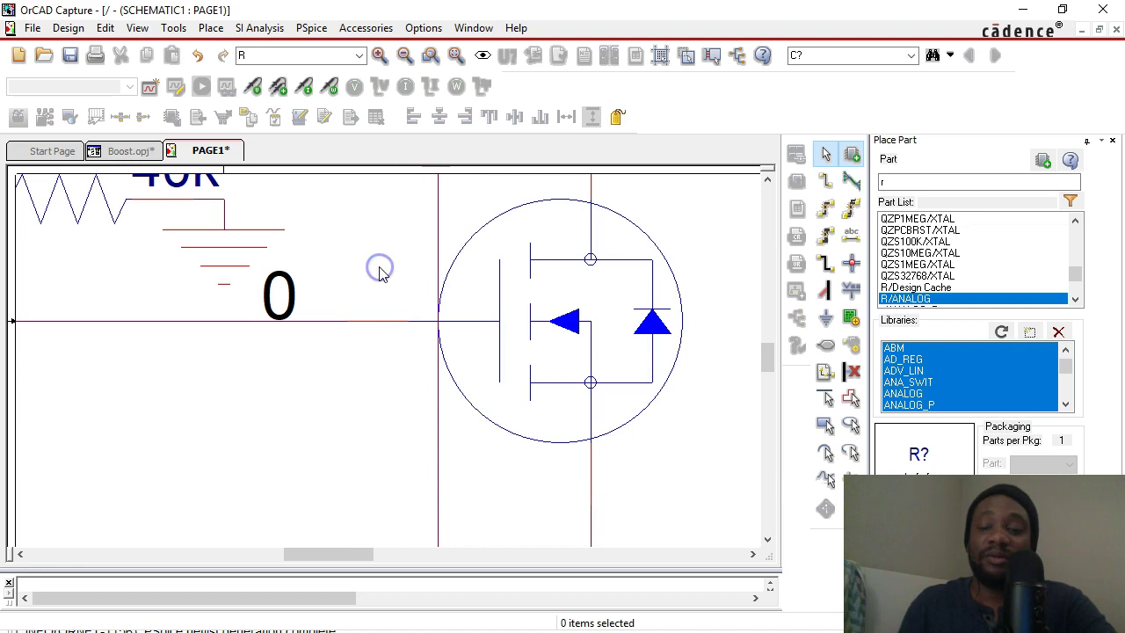
pyautogui.keyDown('ctrl'); pyautogui.scroll(-1, 380, 274); pyautogui.keyUp('ctrl')
pyautogui.keyDown('ctrl'); pyautogui.scroll(-1, 380, 275); pyautogui.keyUp('ctrl')
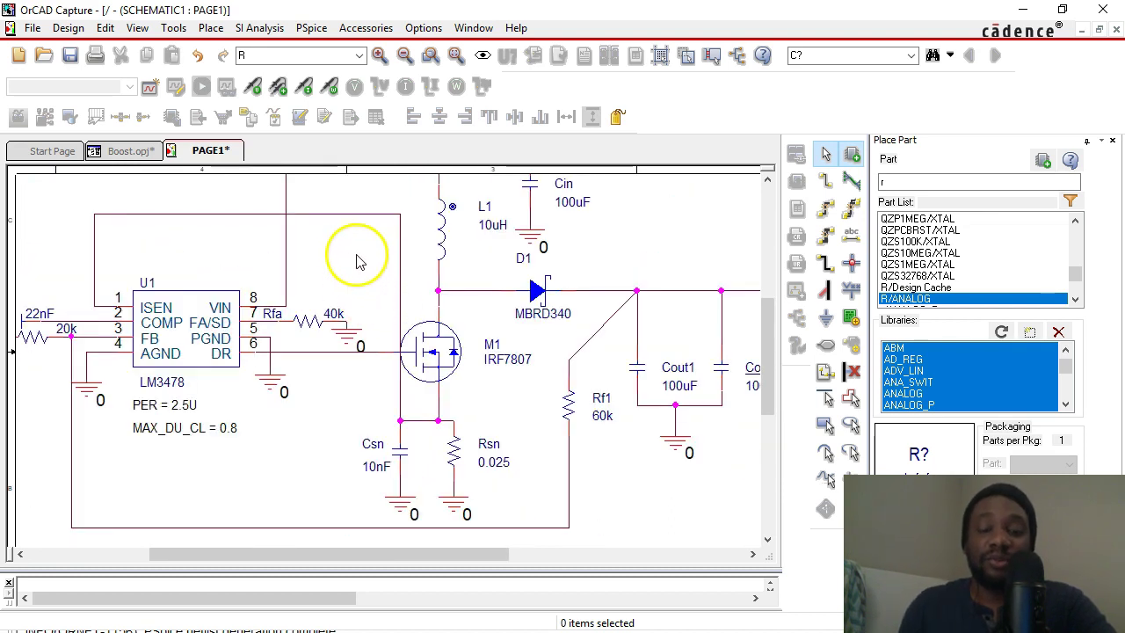
pyautogui.press('w')
pyautogui.moveTo(377, 283)
pyautogui.mouseDown()
pyautogui.moveTo(377, 351)
pyautogui.moveTo(377, 283)
pyautogui.mouseUp()
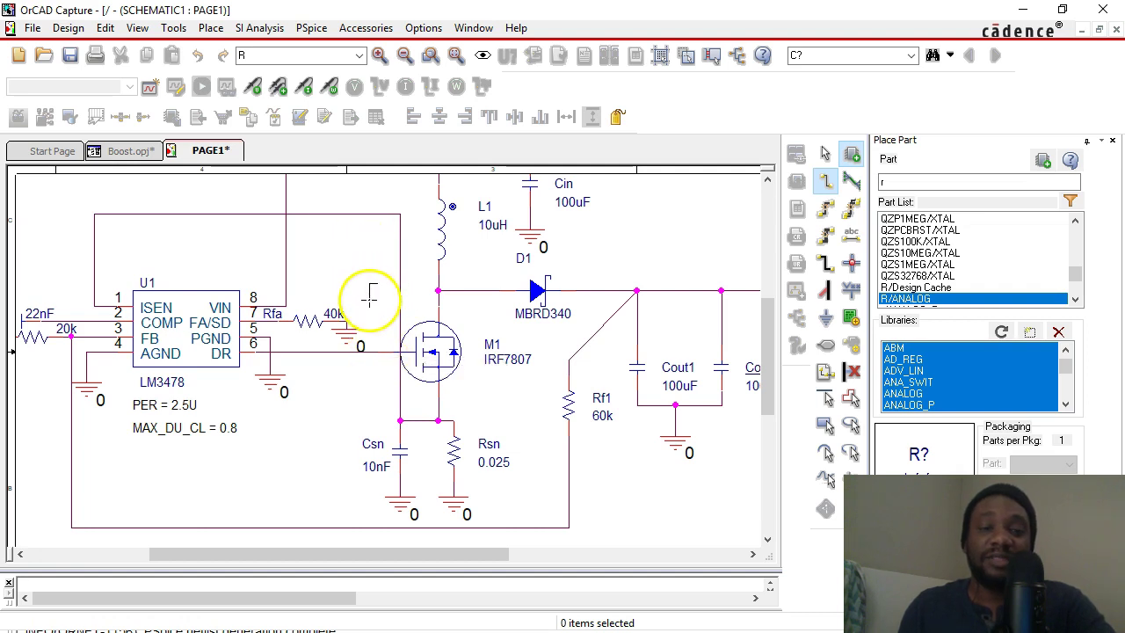
pyautogui.press('Escape')
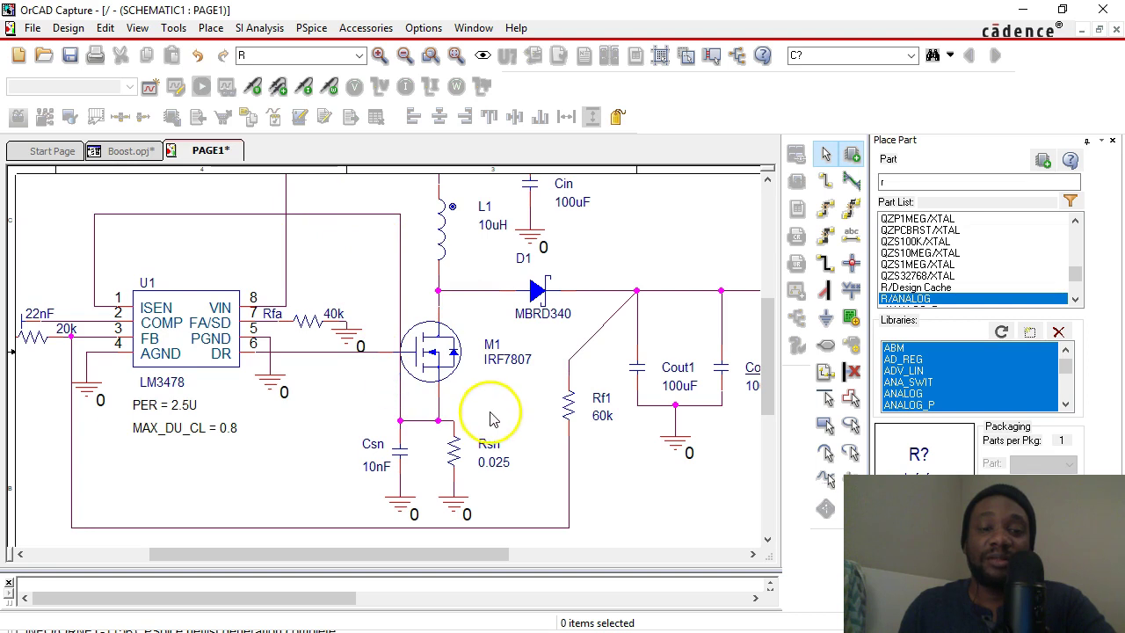
pyautogui.scroll(-1, 484, 435)
pyautogui.moveTo(377, 554); pyautogui.dragTo(571, 553)
pyautogui.scroll(5, 583, 389)
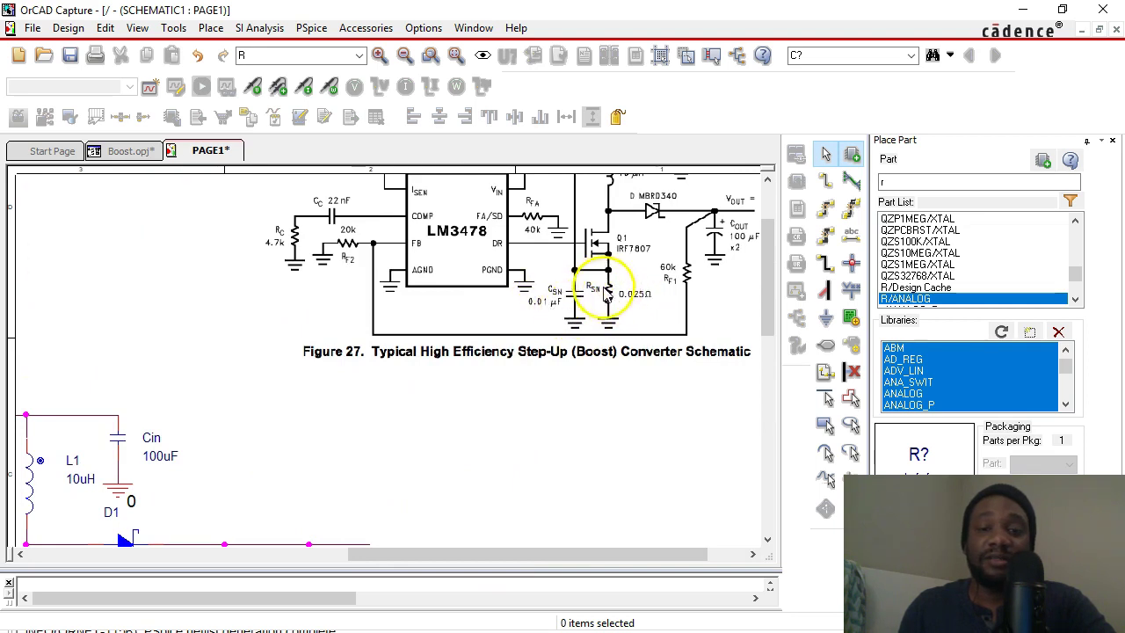
pyautogui.moveTo(610, 553); pyautogui.dragTo(444, 549)
pyautogui.scroll(-5, 454, 464)
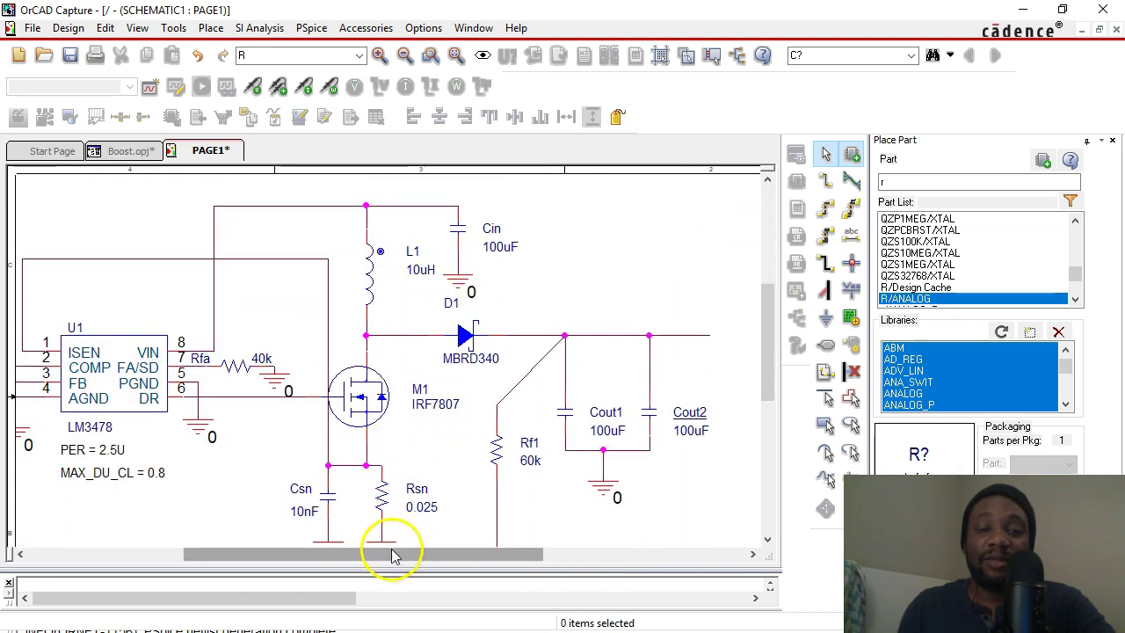
pyautogui.moveTo(389, 554); pyautogui.dragTo(452, 554)
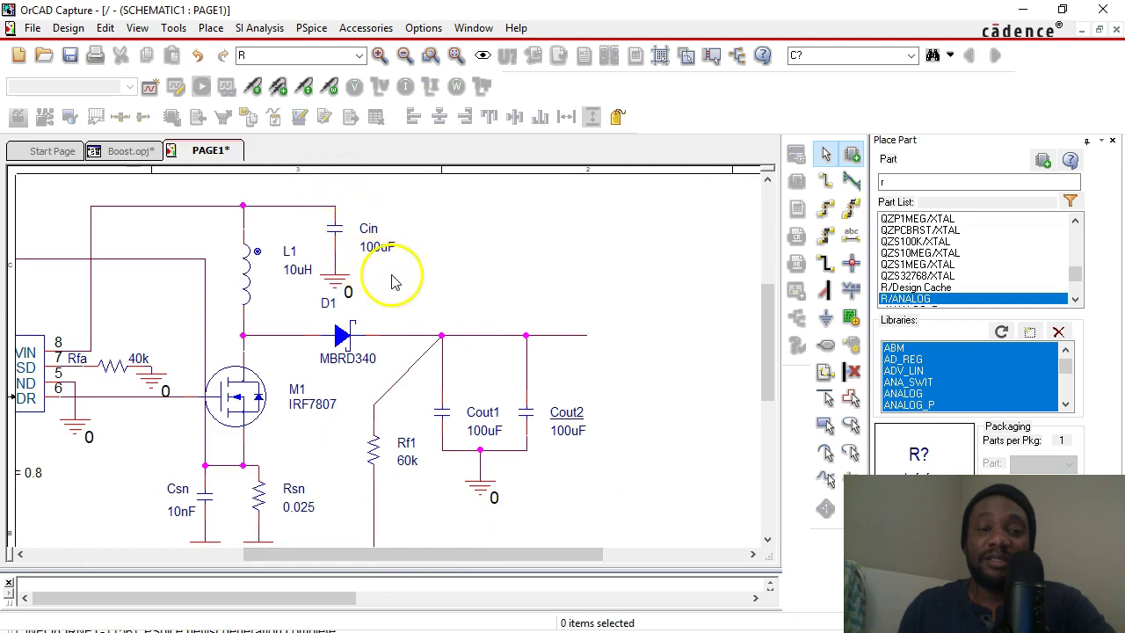
pyautogui.scroll(-2, 422, 329)
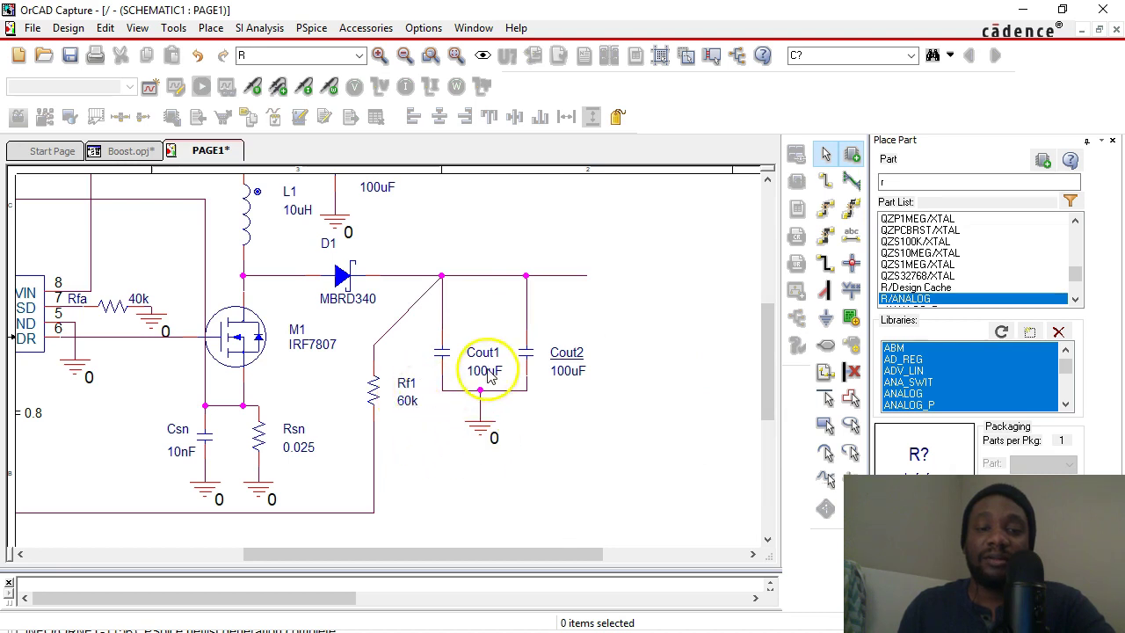
pyautogui.moveTo(550, 555); pyautogui.dragTo(670, 553)
pyautogui.click(563, 403)
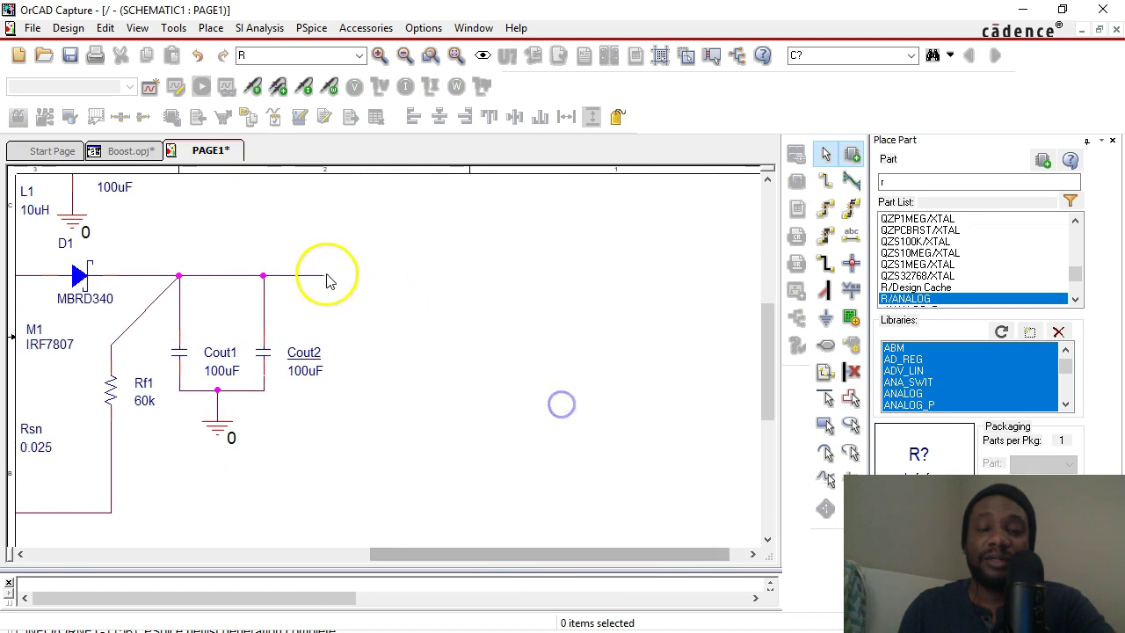
pyautogui.scroll(3, 453, 325)
pyautogui.scroll(5, 453, 327)
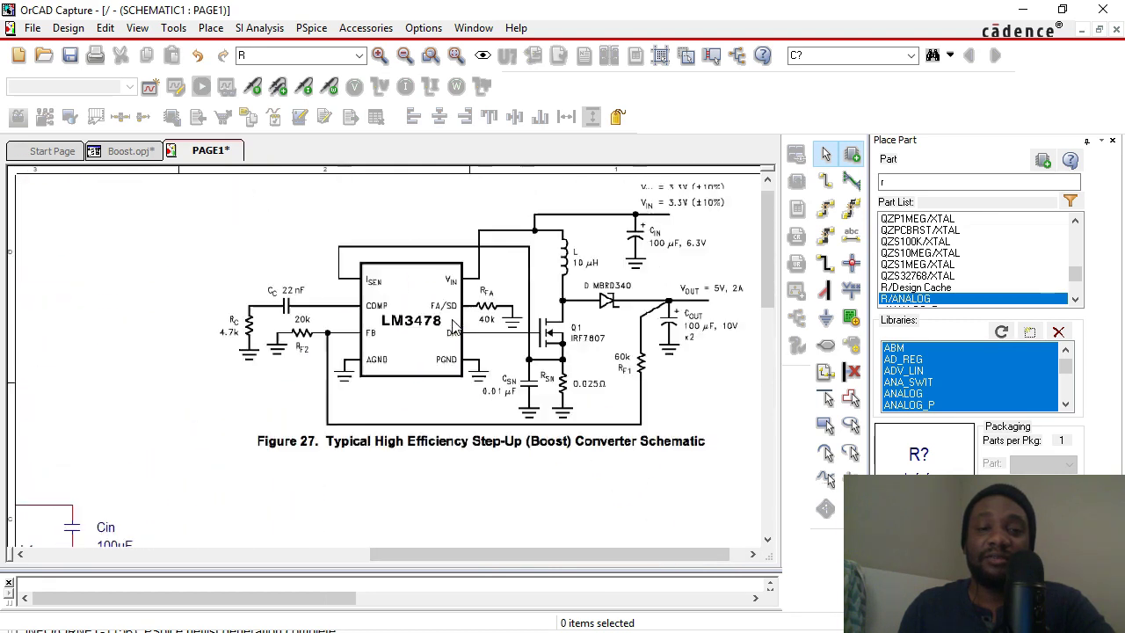
pyautogui.scroll(-3, 591, 400)
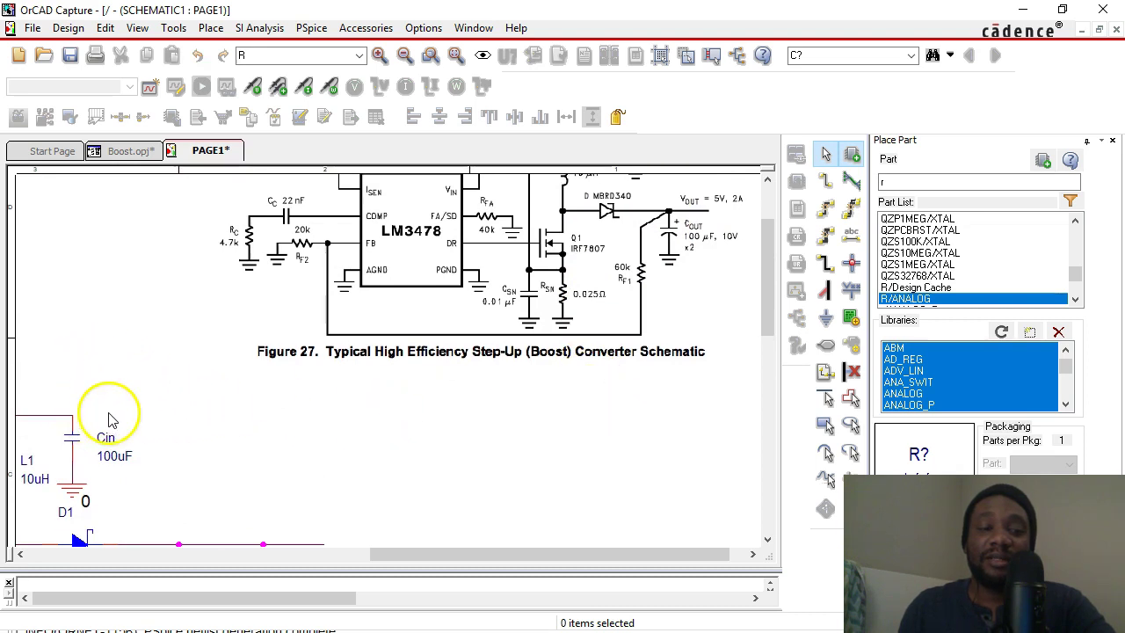
# Draw a wire from Cin's top pin out to the right as the input rail.
pyautogui.press('w')
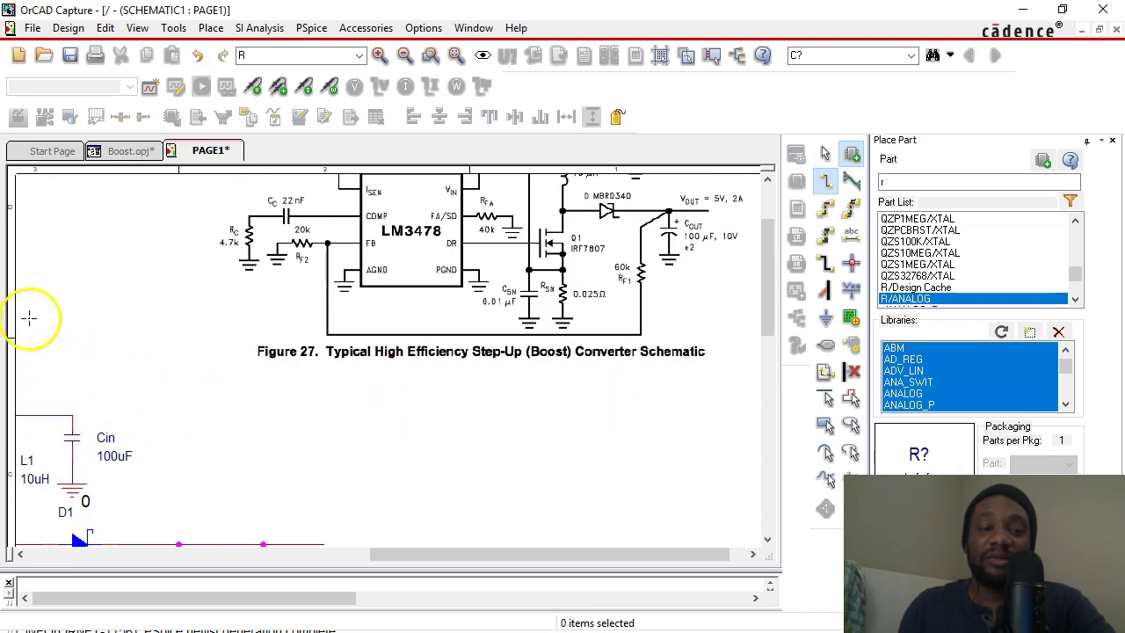
pyautogui.click(73, 415)
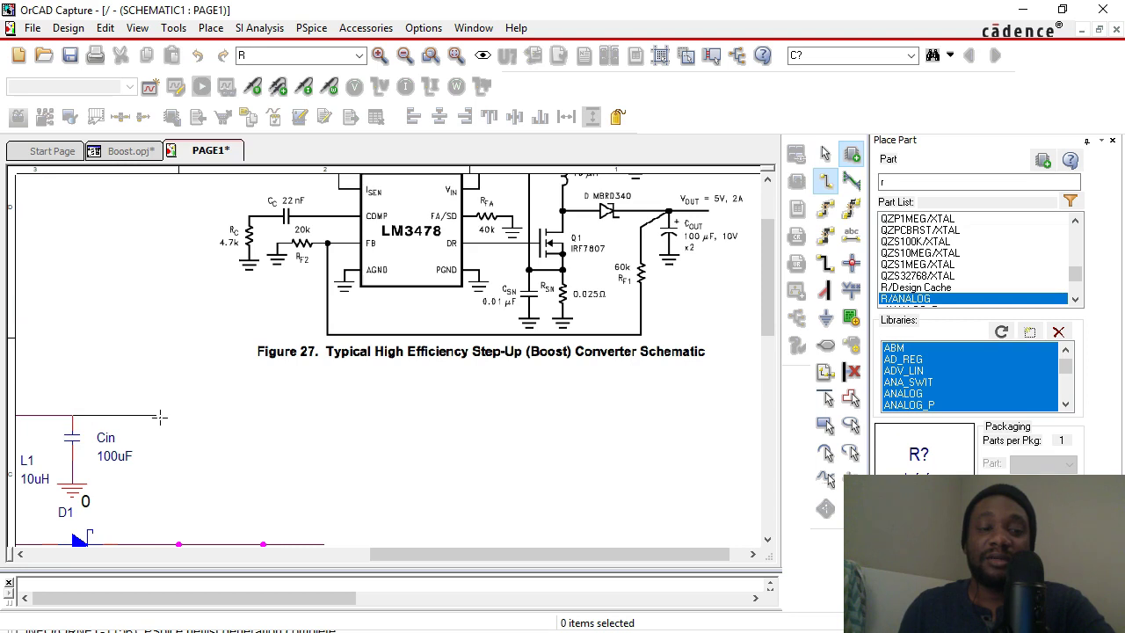
pyautogui.doubleClick(159, 417)
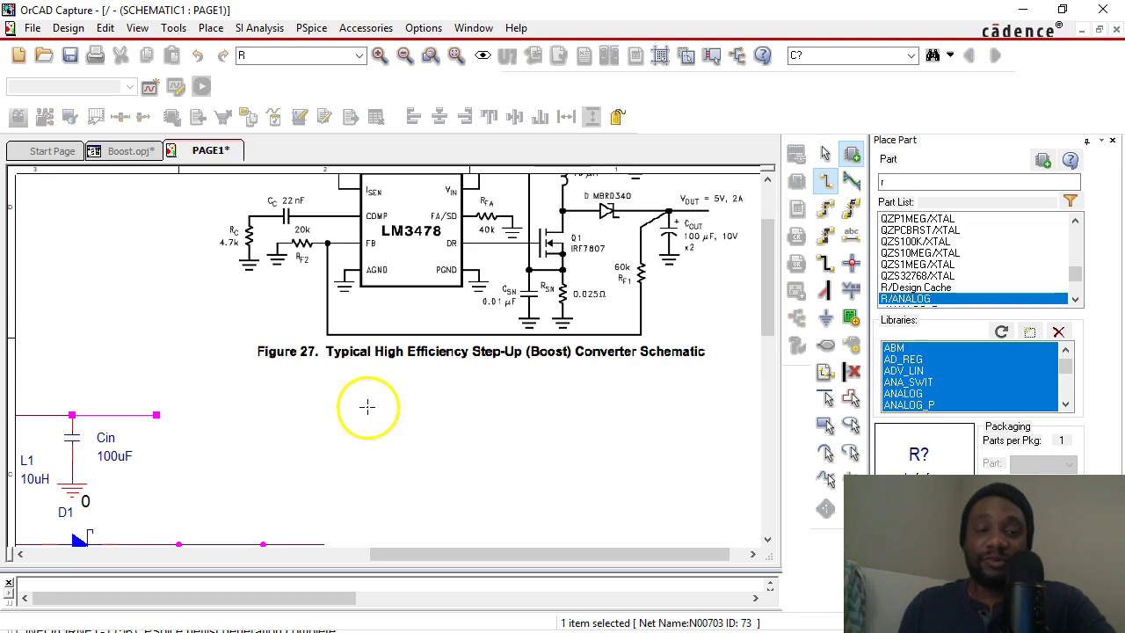
pyautogui.press('Escape')
pyautogui.scroll(3, 568, 367)
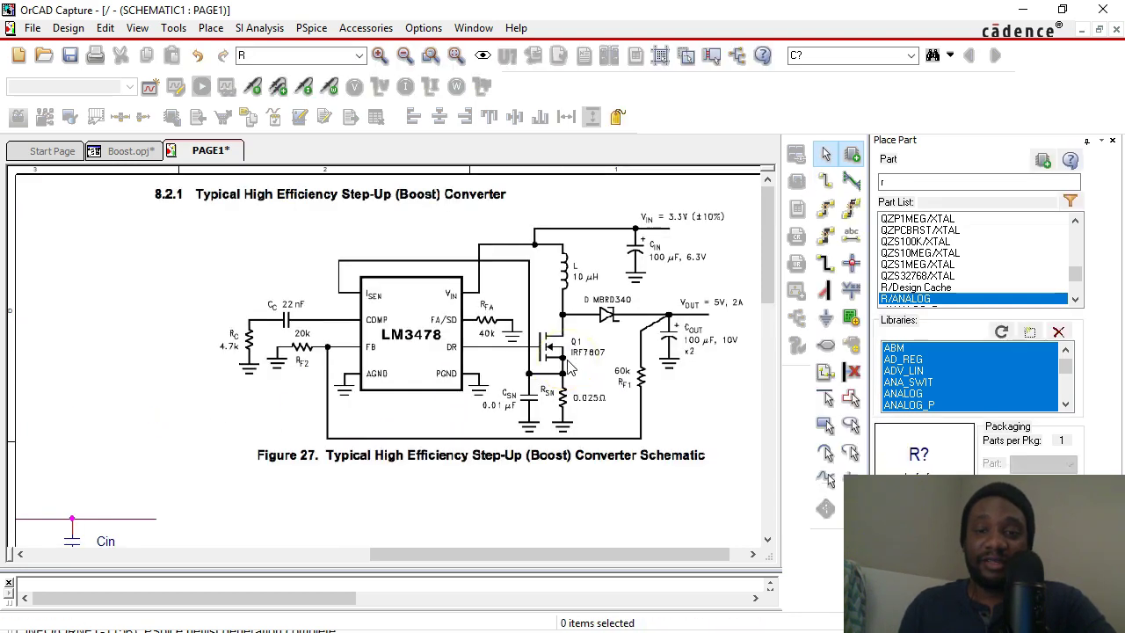
pyautogui.moveTo(479, 548); pyautogui.dragTo(261, 551)
pyautogui.scroll(-9, 326, 410)
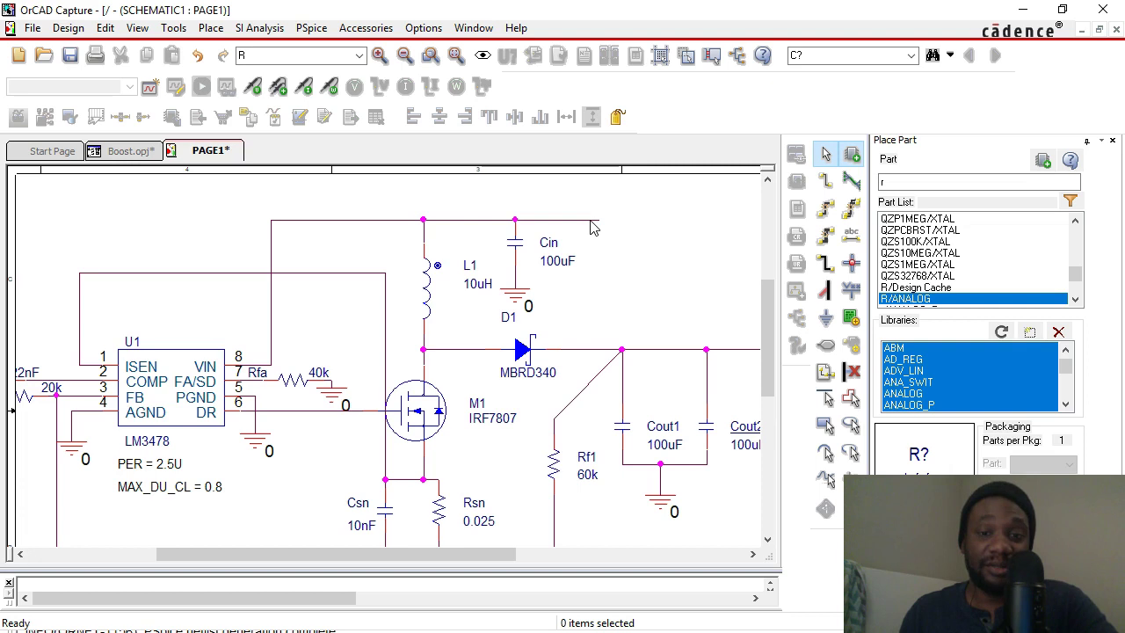
# Create a VIN net alias and attach it to the Cin rail and U1's pin 8 wire.
pyautogui.click(671, 215)
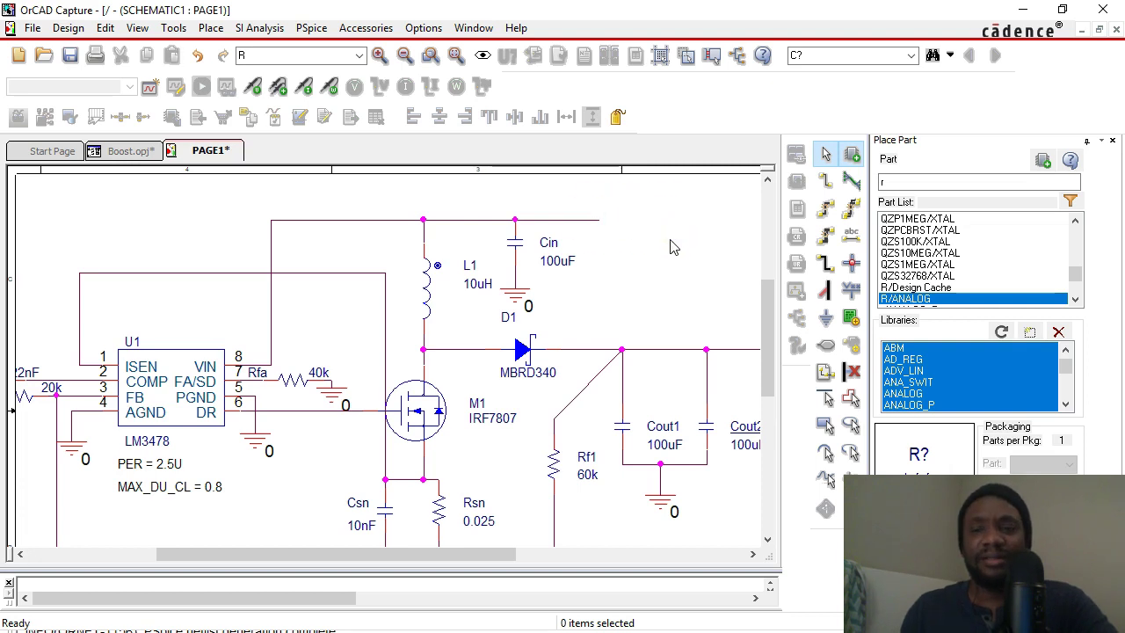
pyautogui.click(683, 242)
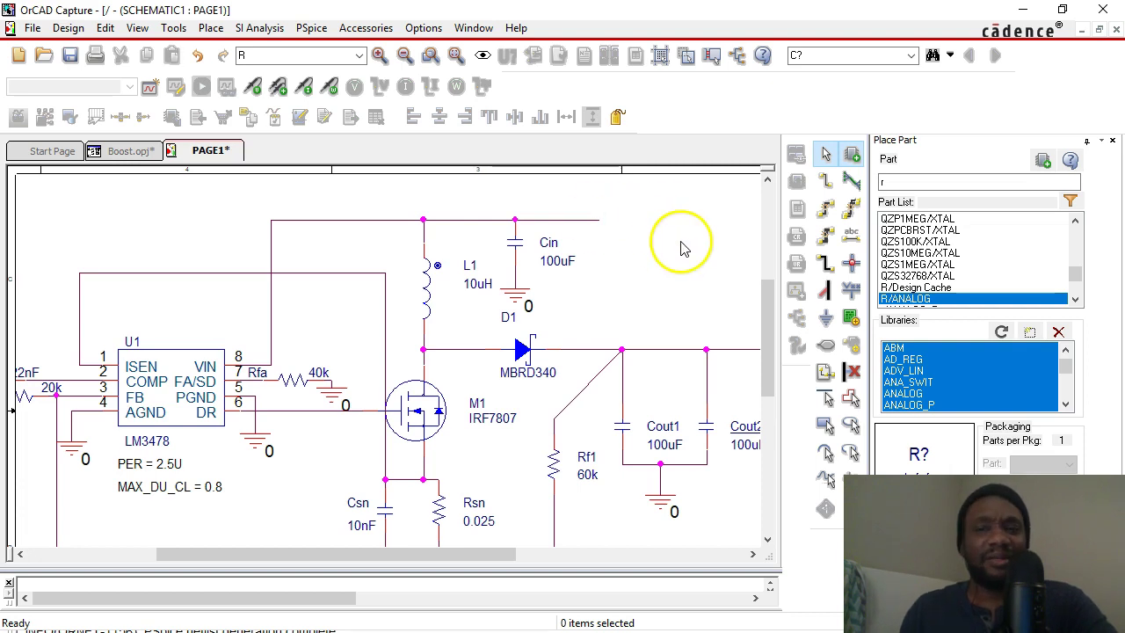
pyautogui.click(853, 239)
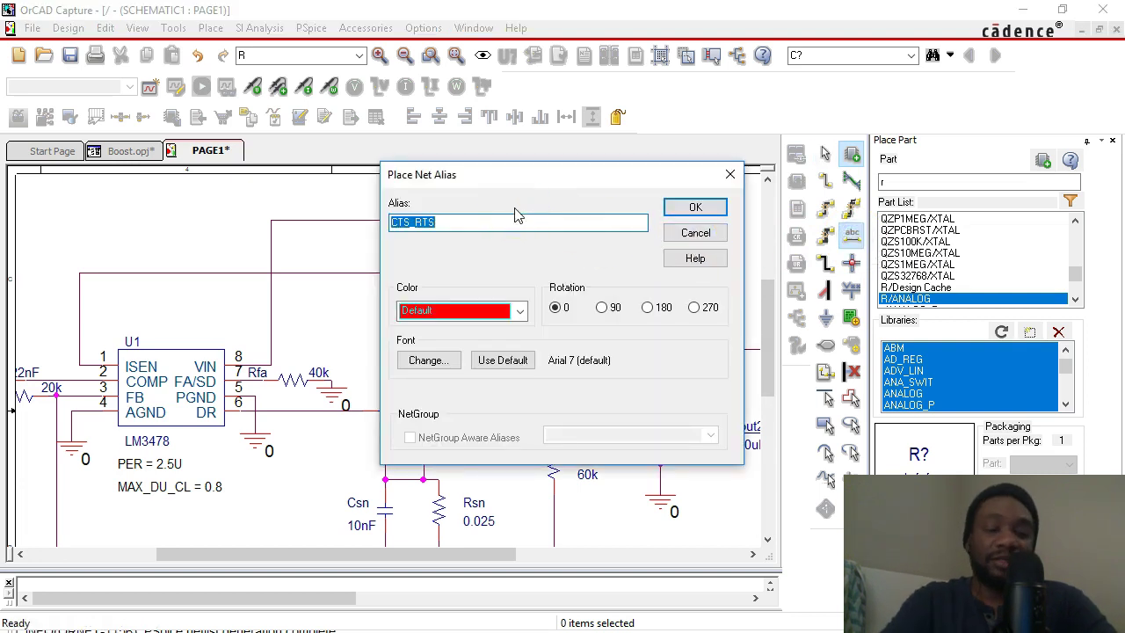
pyautogui.press('Return')
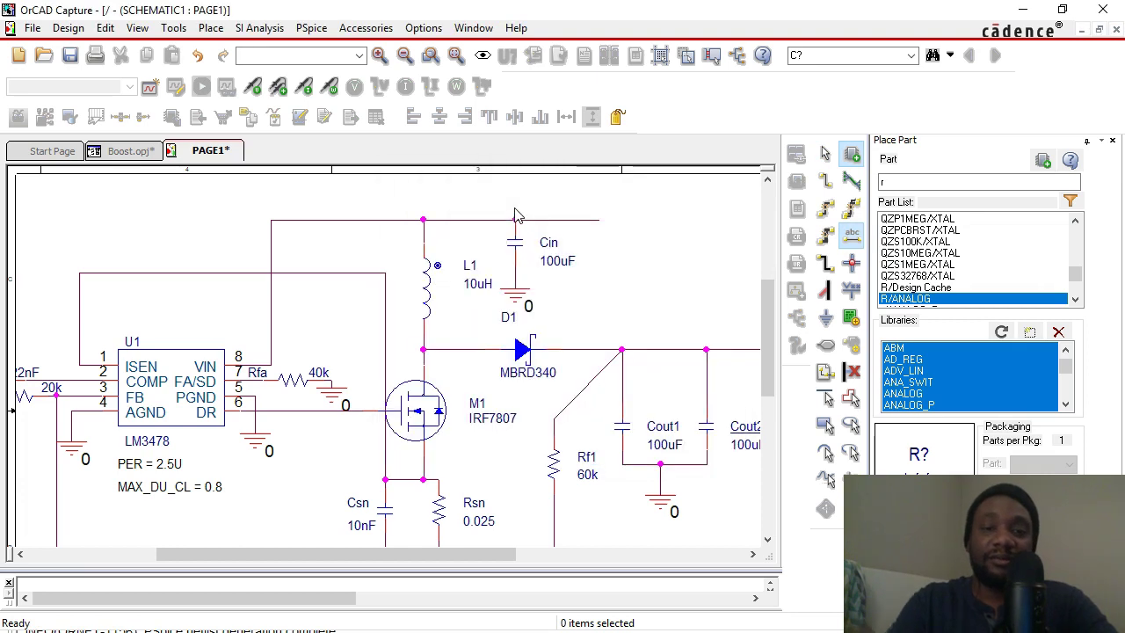
pyautogui.click(579, 224)
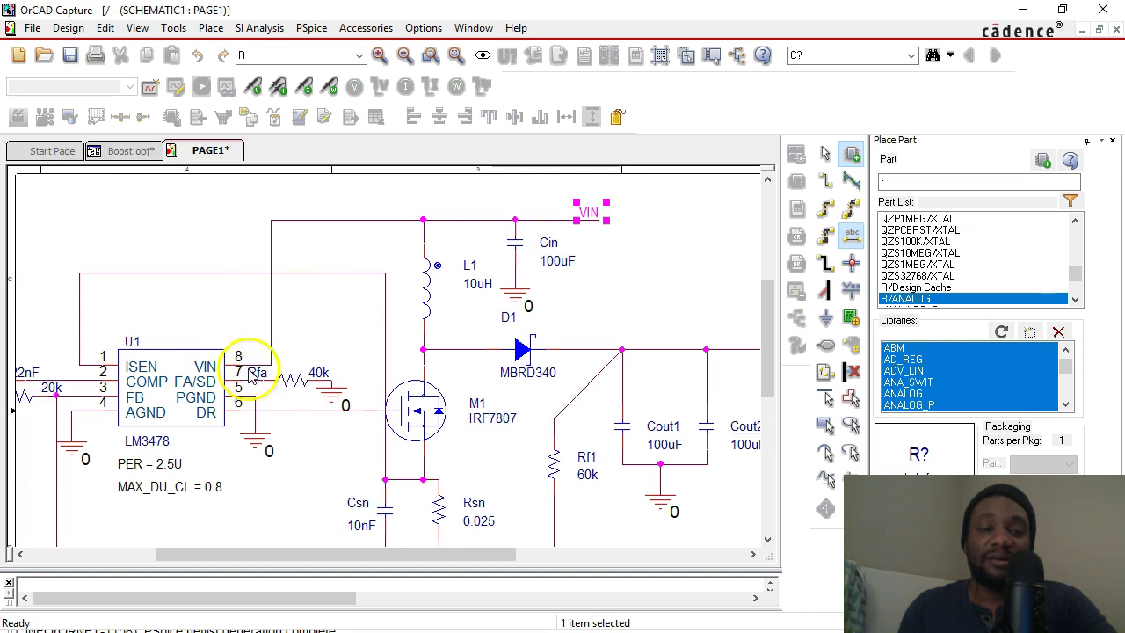
pyautogui.click(260, 360)
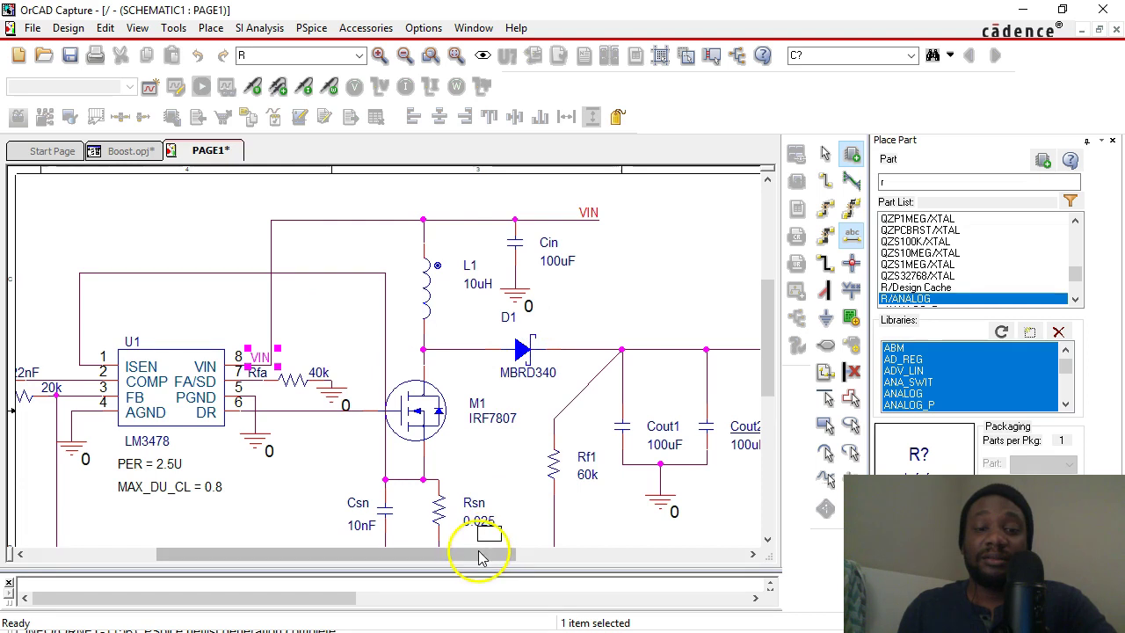
# Rename the pending alias to VOUT and attach it to the wire beside Cout2.
pyautogui.moveTo(481, 559); pyautogui.dragTo(624, 554)
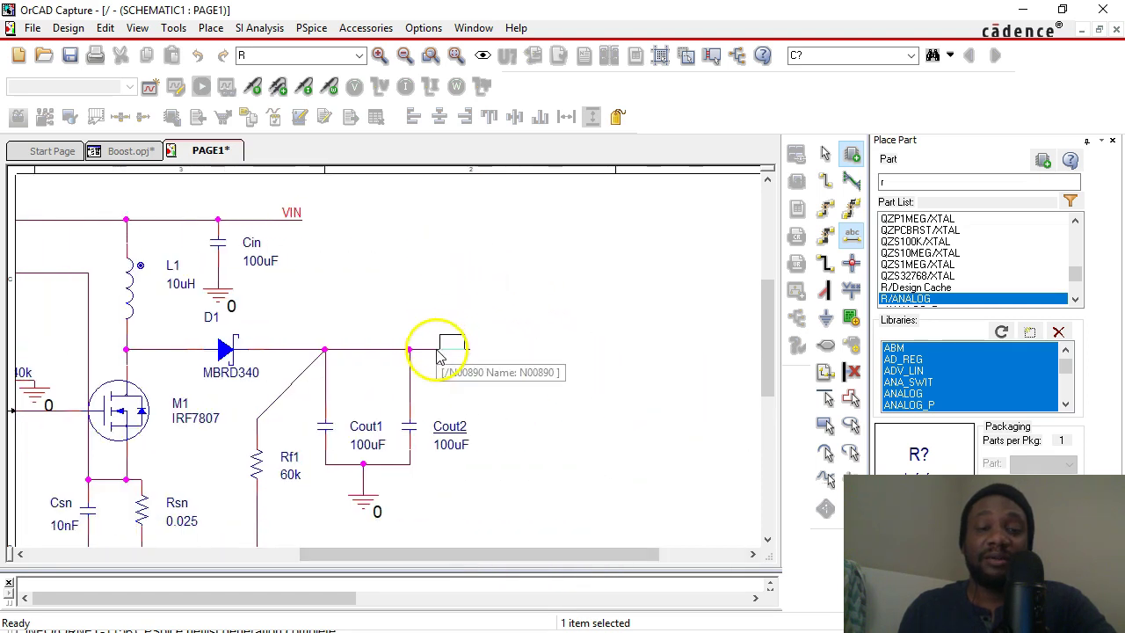
pyautogui.rightClick(447, 294)
pyautogui.click(493, 347)
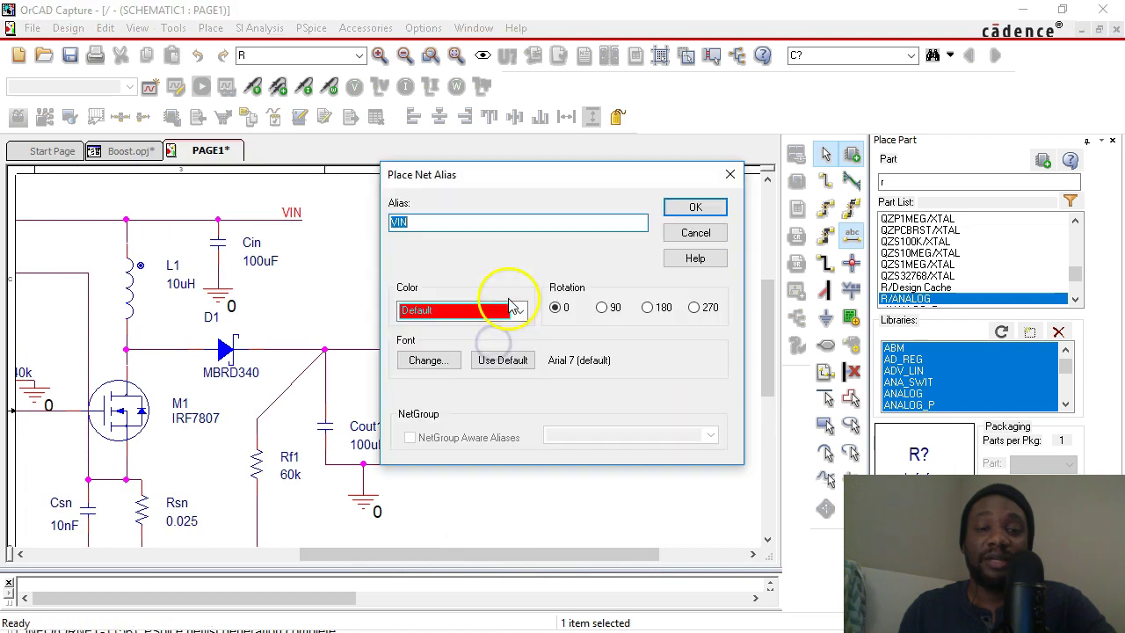
pyautogui.write('VOUT')
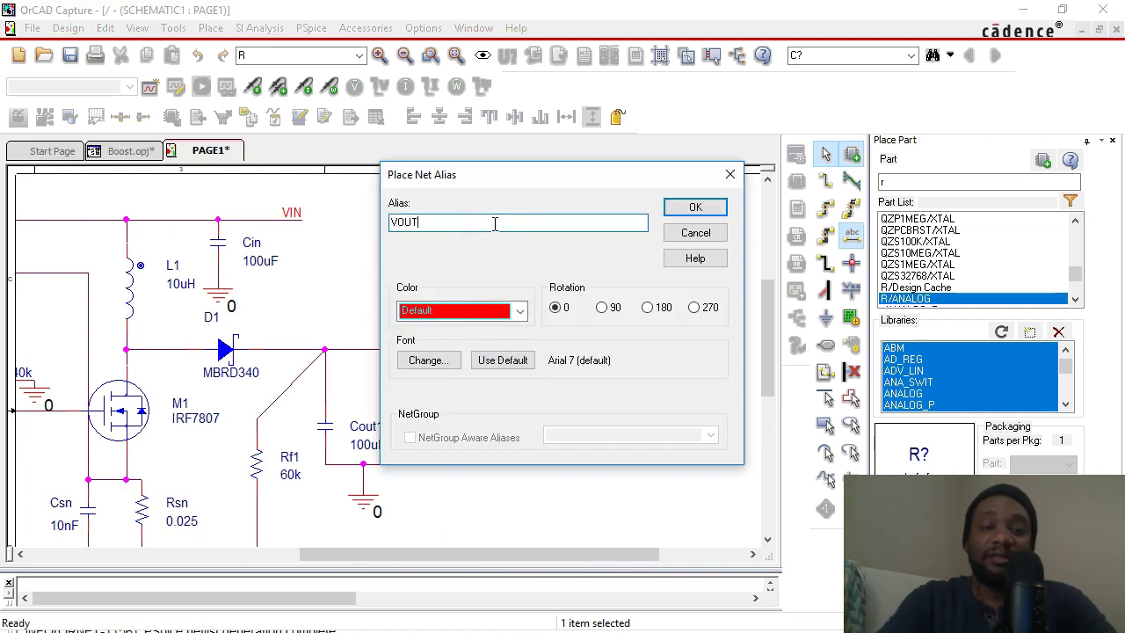
pyautogui.press('Return')
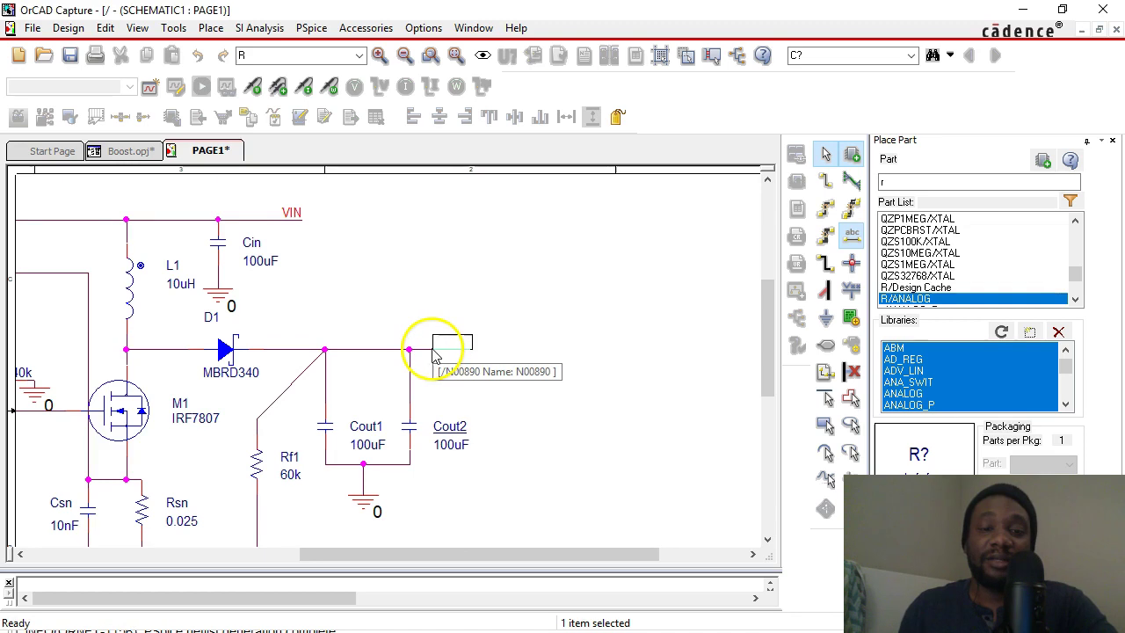
pyautogui.click(433, 351)
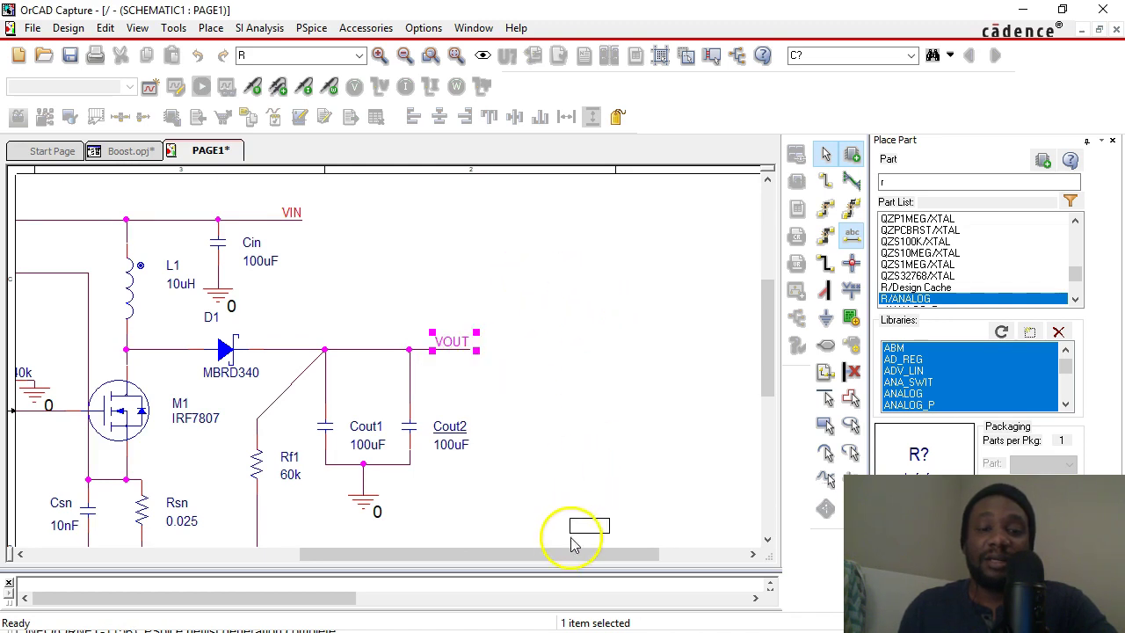
pyautogui.moveTo(575, 554); pyautogui.dragTo(323, 547)
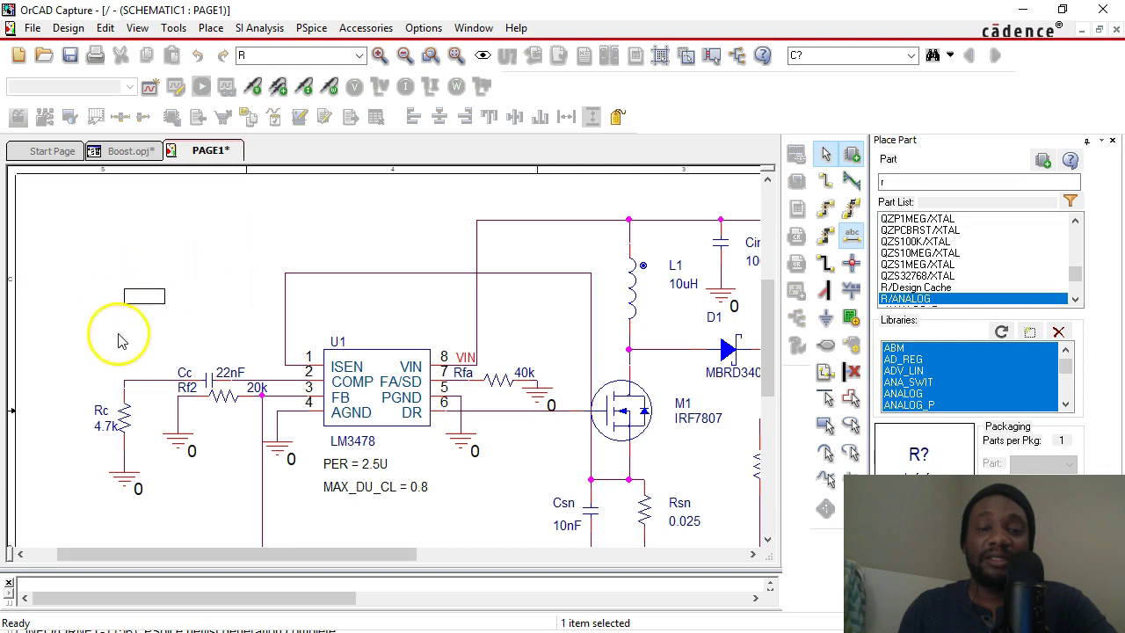
# Stop alias placement and delete the misplaced VOUT alias near Cc.
pyautogui.press('Escape')
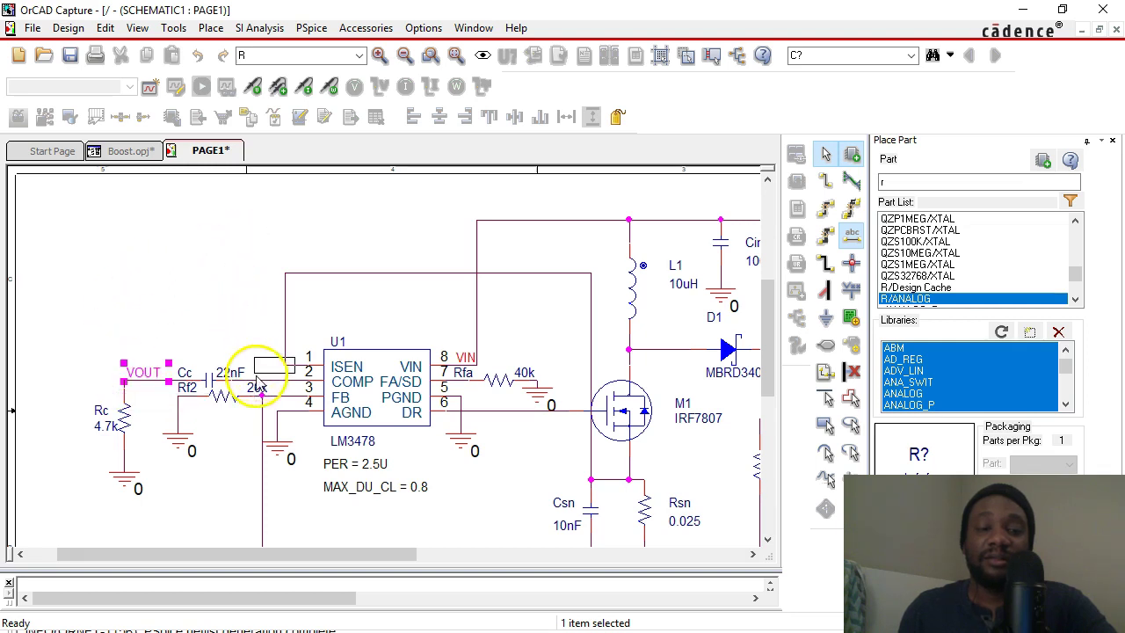
pyautogui.rightClick(246, 210)
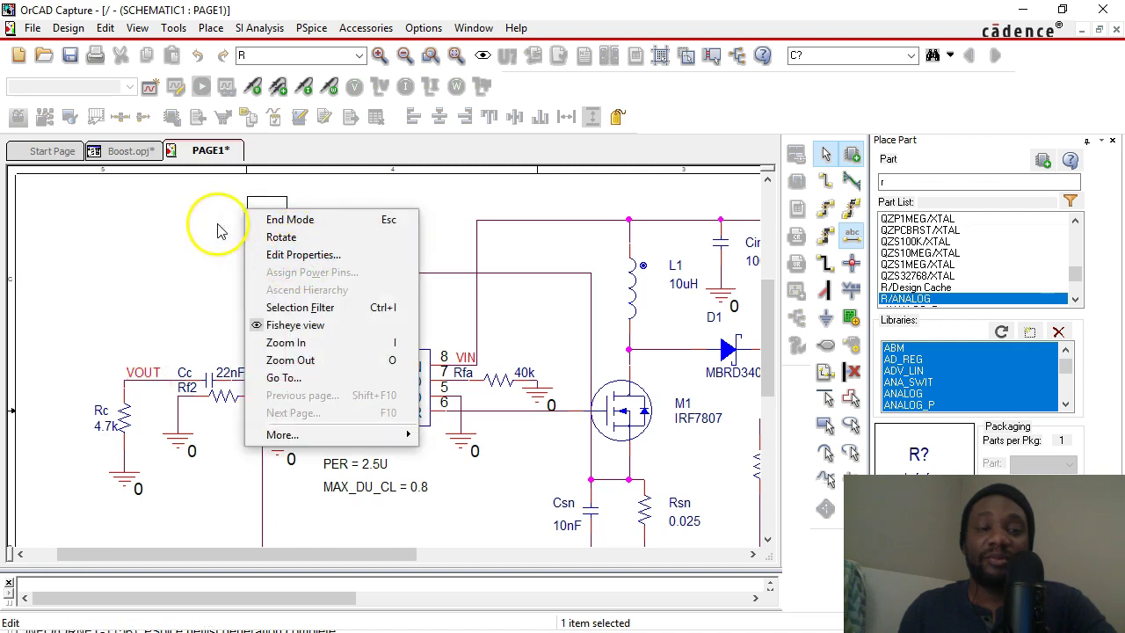
pyautogui.press('Escape')
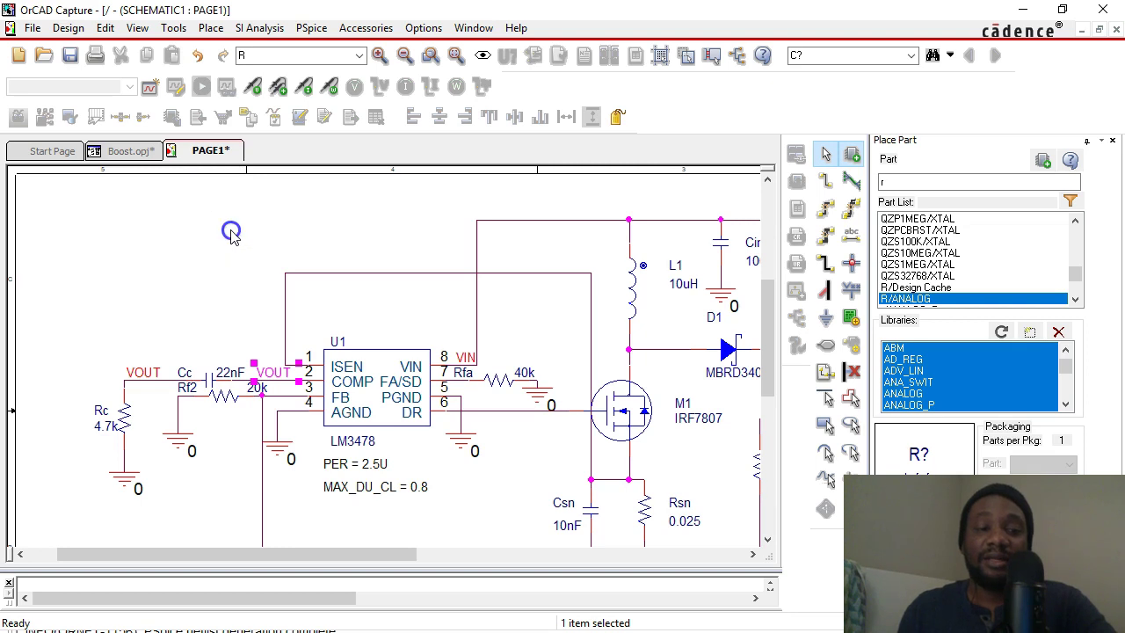
pyautogui.click(145, 372)
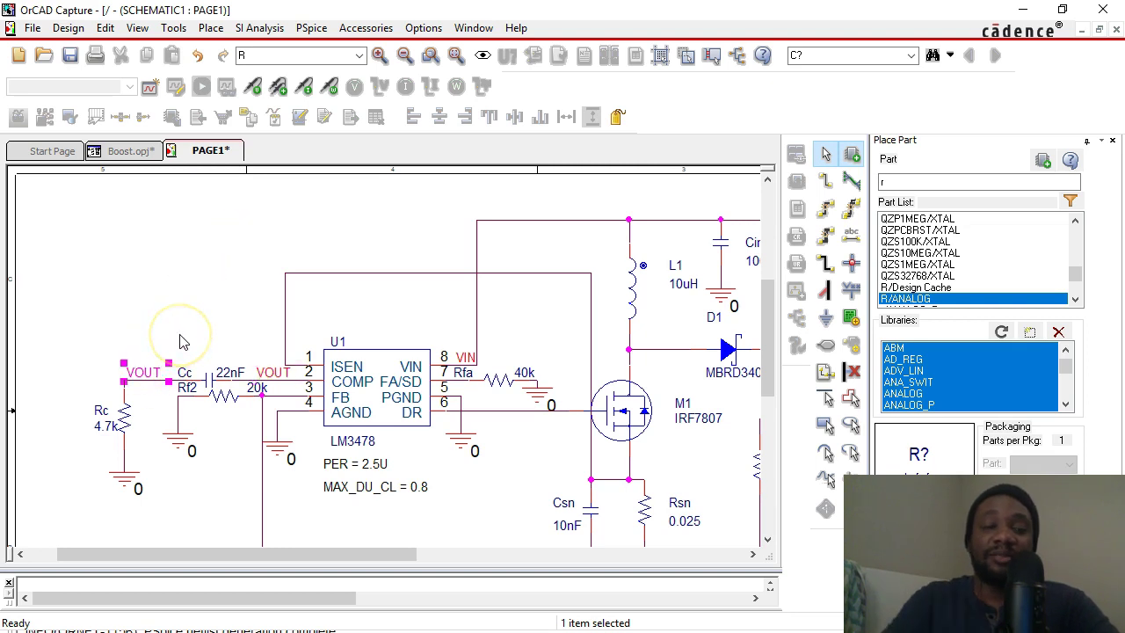
pyautogui.press('Delete')
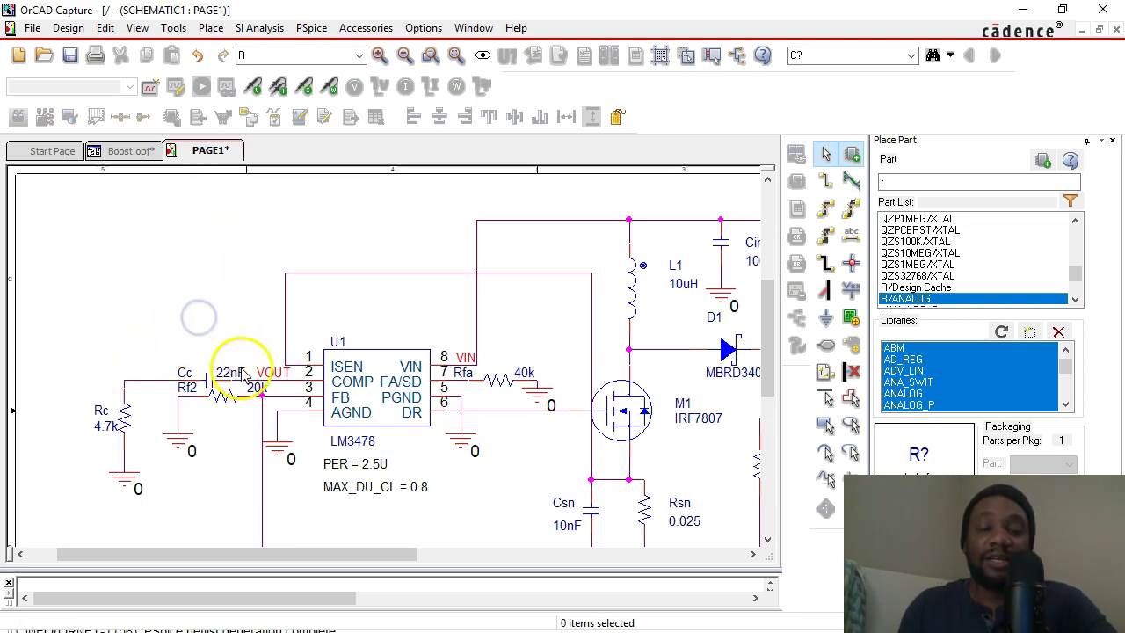
# Rename the VOUT alias on U1's pin 2 wire to COMP.
pyautogui.click(270, 210)
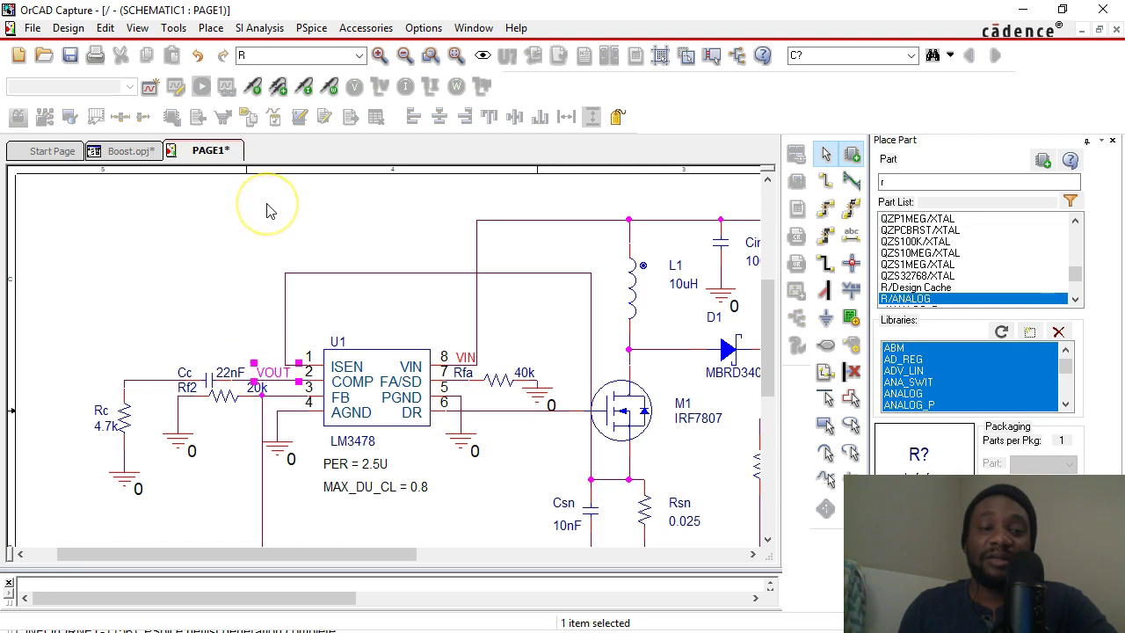
pyautogui.hotkey('ctrl', 'e')
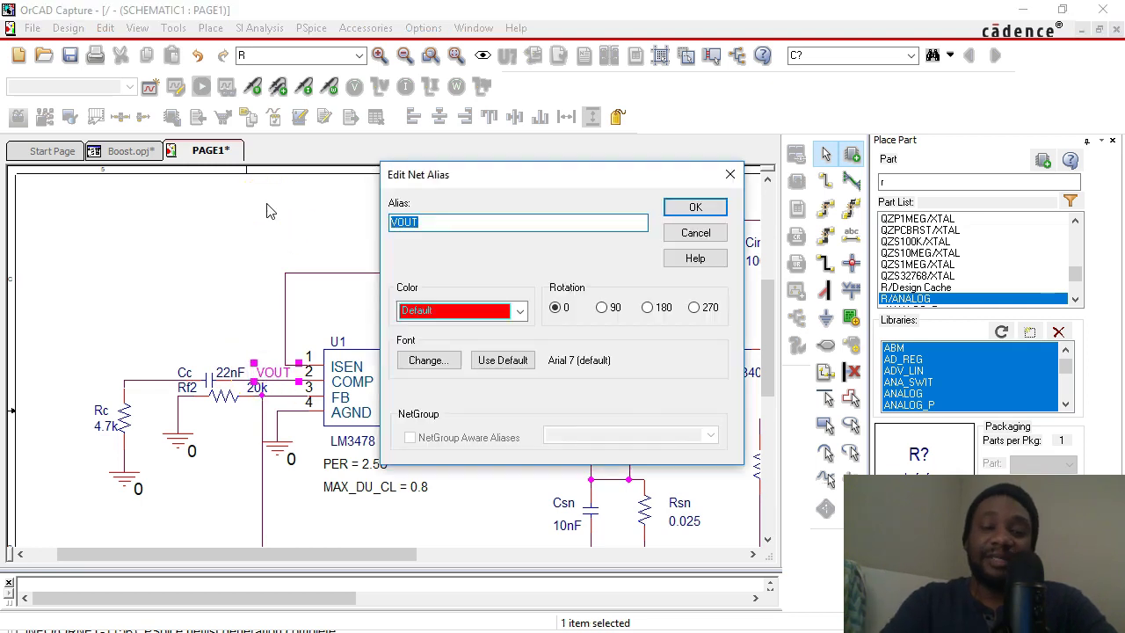
pyautogui.press('Return')
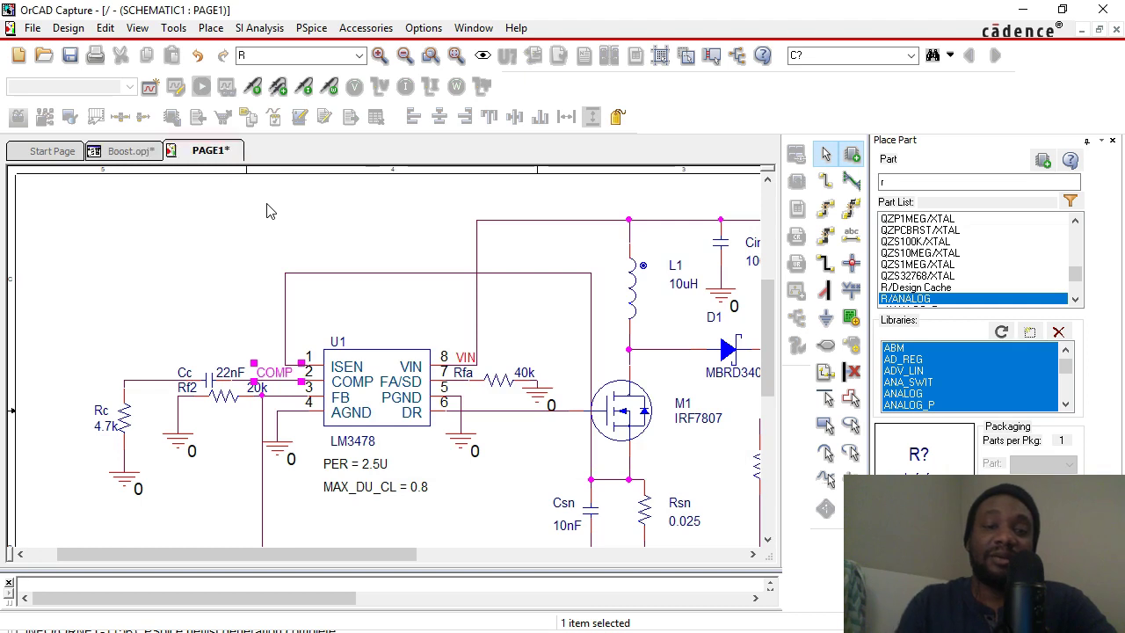
pyautogui.click(343, 341)
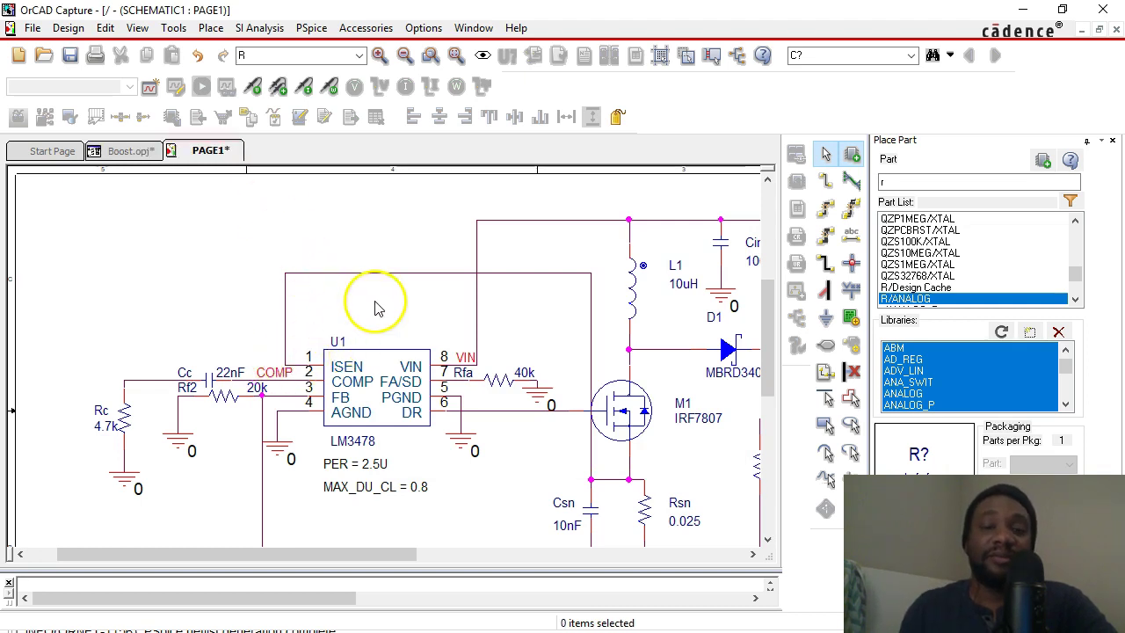
# Place an FB net alias on the wire at U1's FB pin 3.
pyautogui.press('n')
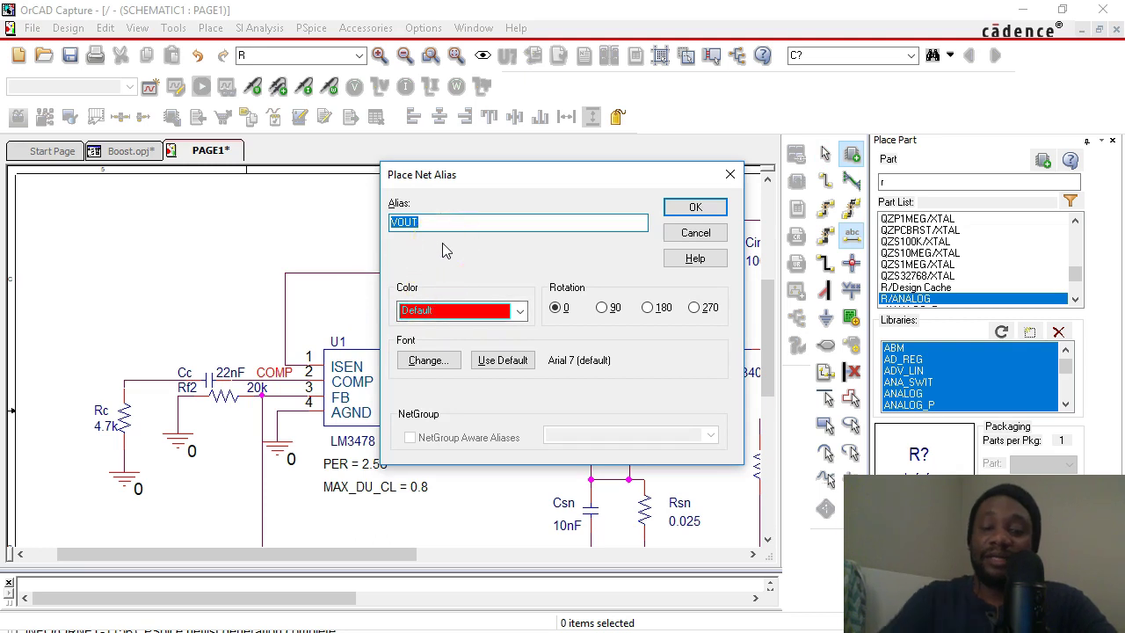
pyautogui.write('FB')
pyautogui.click(687, 209)
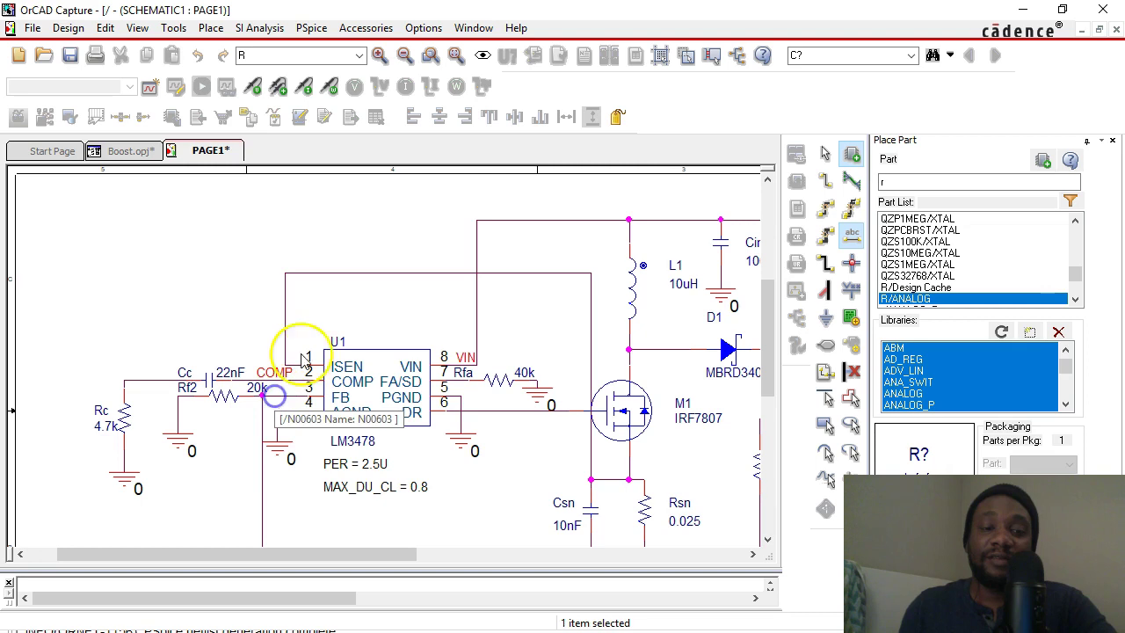
pyautogui.click(277, 396)
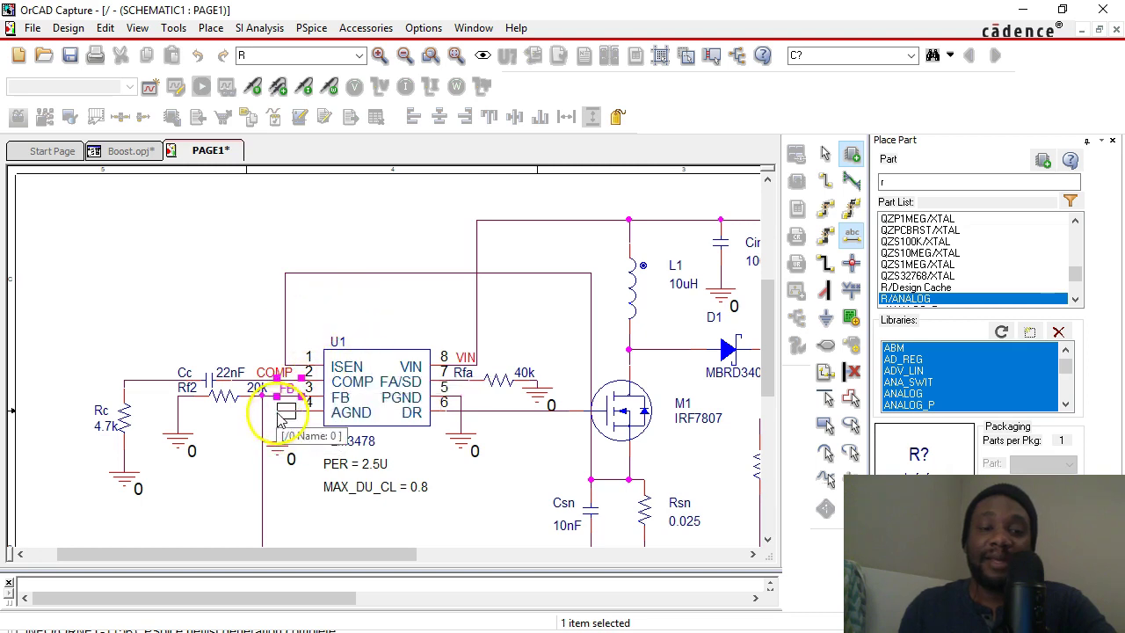
pyautogui.press('Escape')
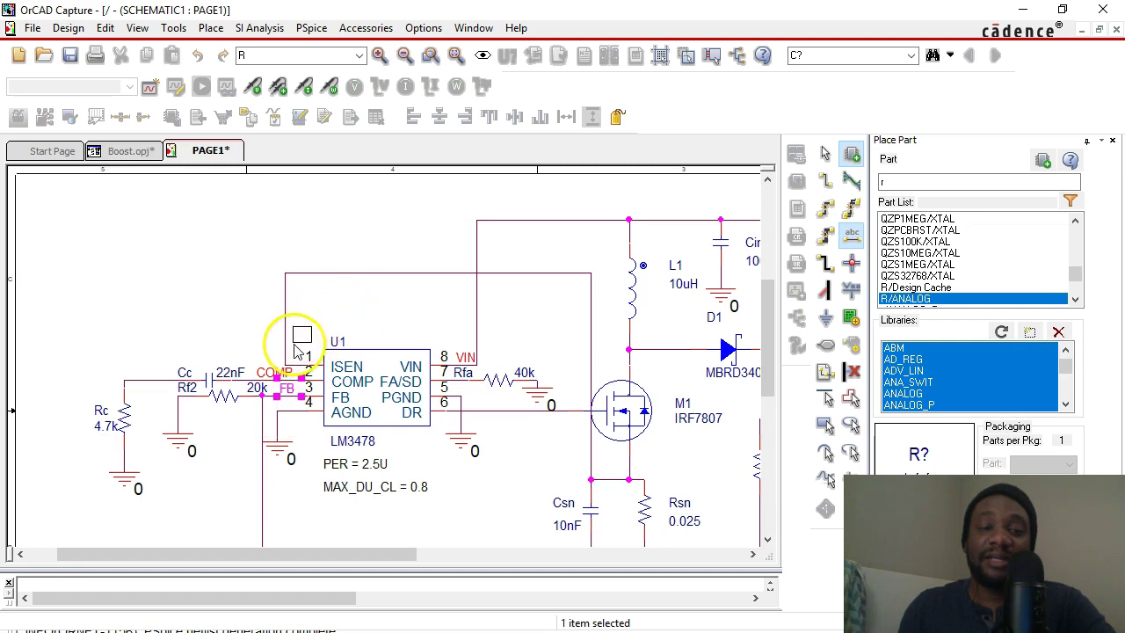
# Rename the pending net alias through Edit Properties for the pin 1 net.
pyautogui.rightClick(313, 314)
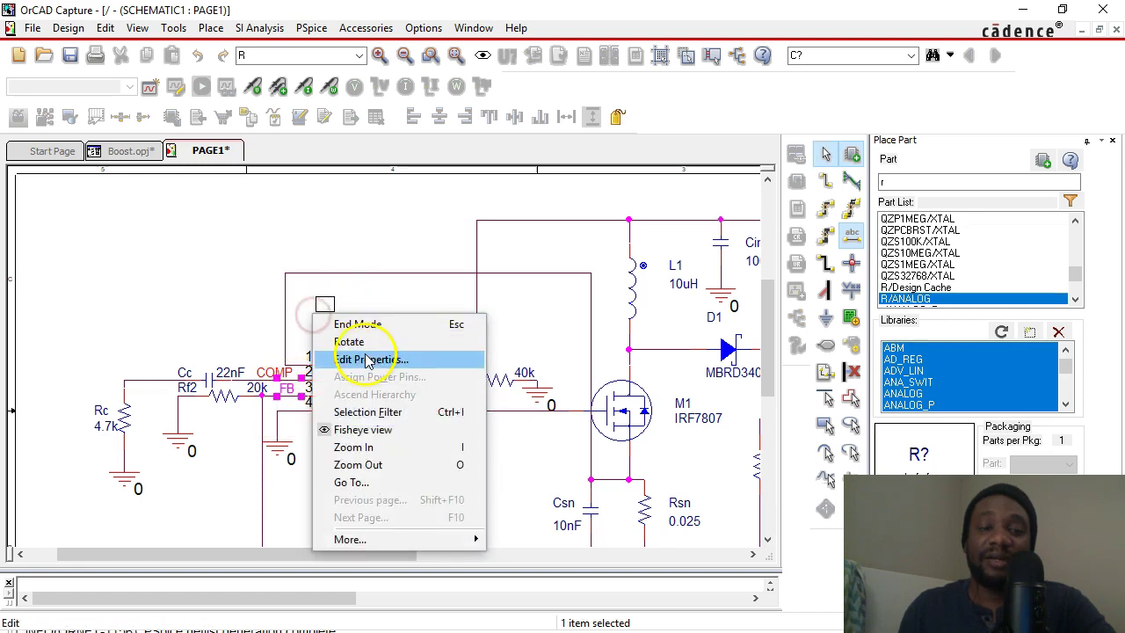
pyautogui.click(369, 360)
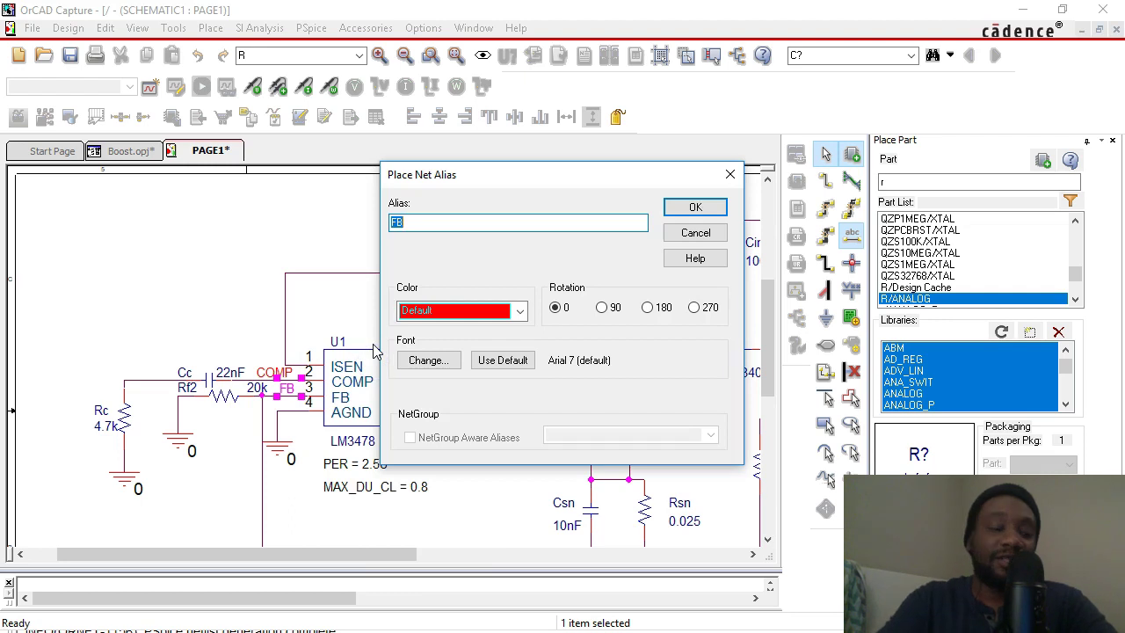
pyautogui.write('VIN')
pyautogui.press('Return')
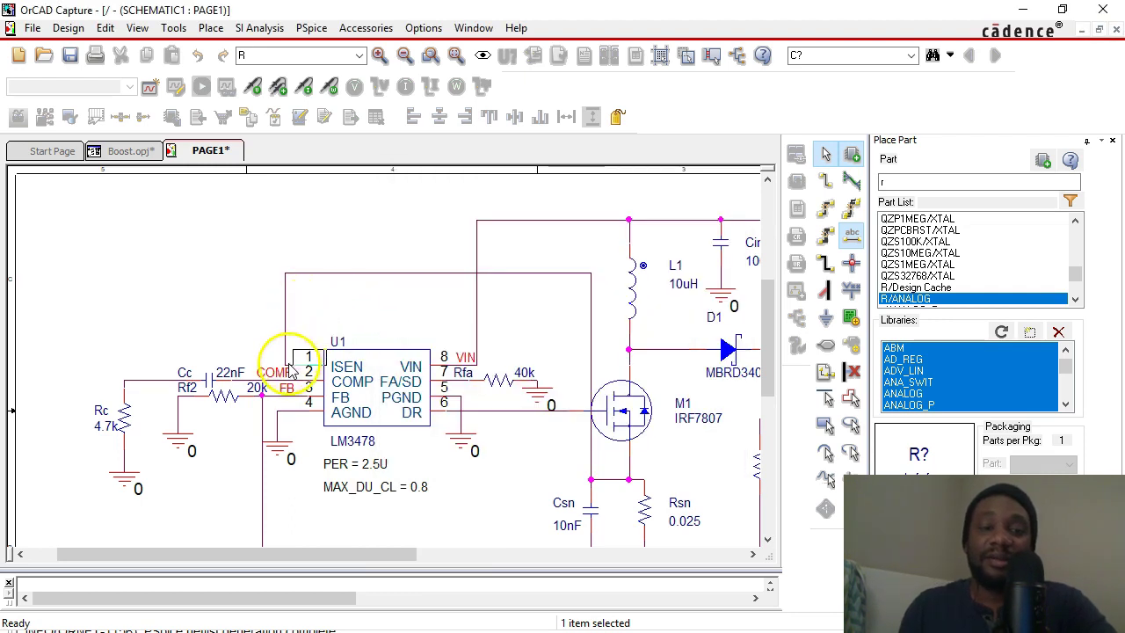
# Drop the ISEN alias on U1's pin 1 wire and nudge that vertical wire left.
pyautogui.click(320, 304)
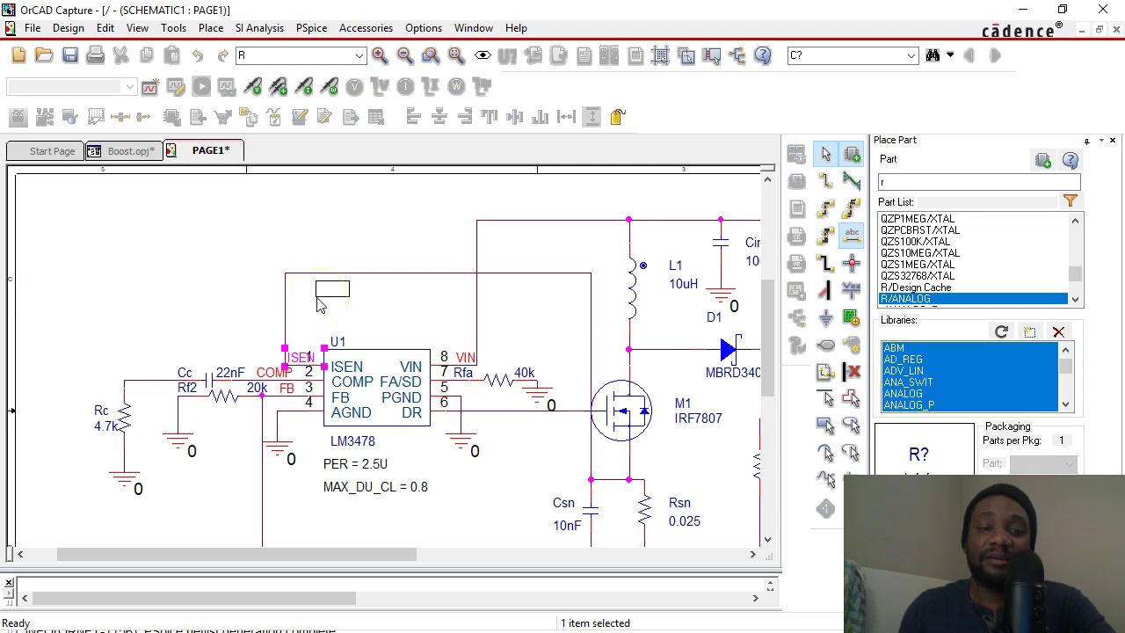
pyautogui.press('Escape')
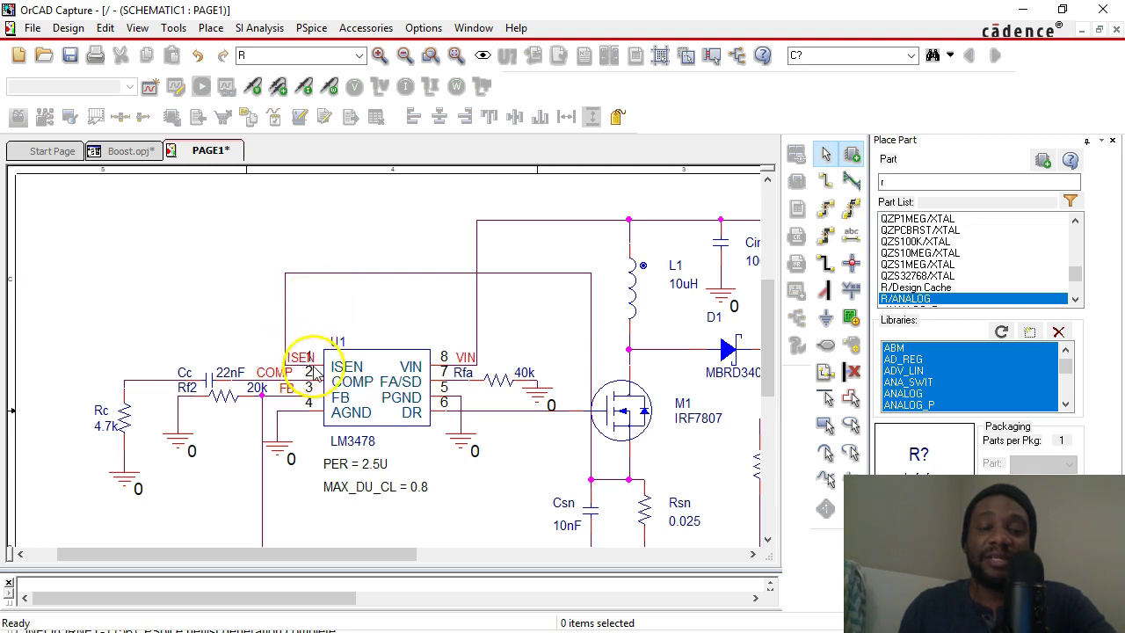
pyautogui.click(286, 331)
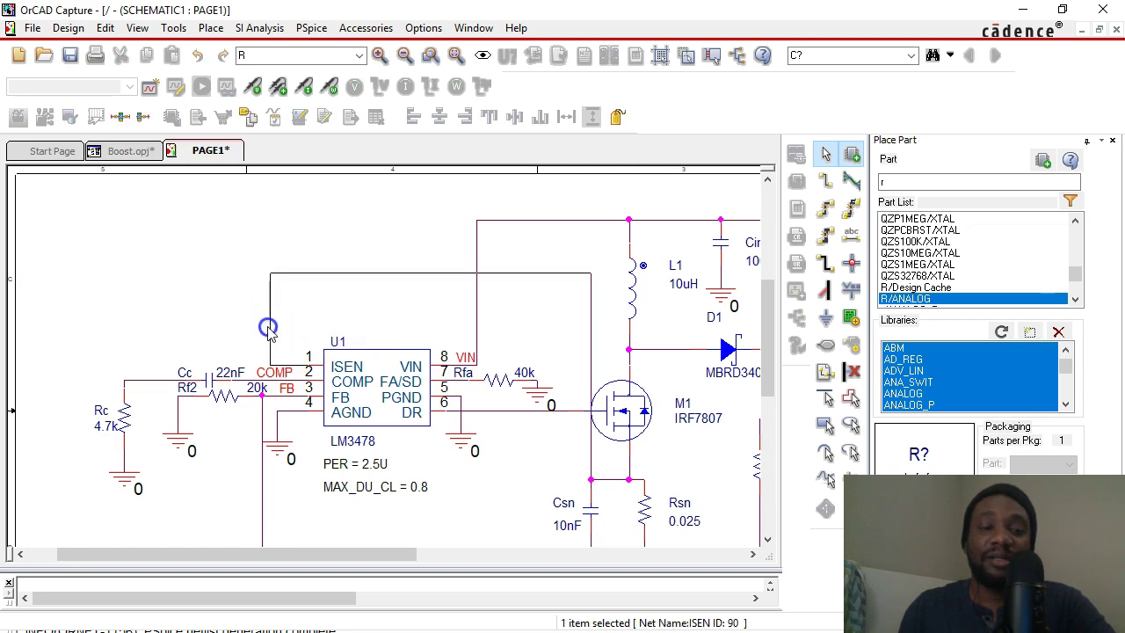
pyautogui.moveTo(262, 328); pyautogui.dragTo(255, 328)
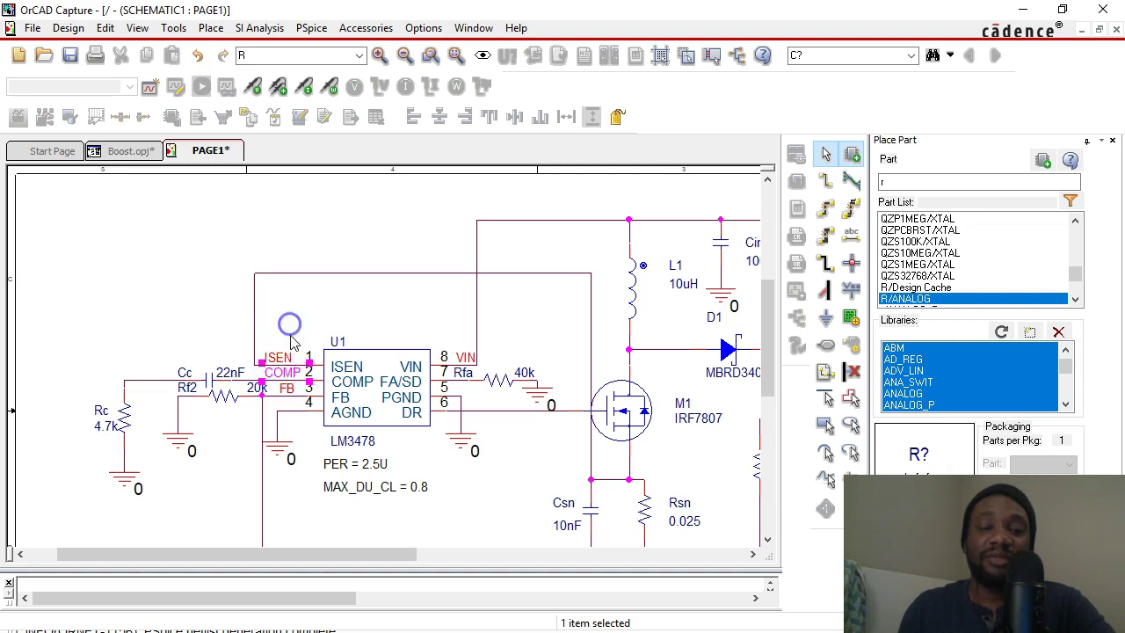
pyautogui.click(286, 388)
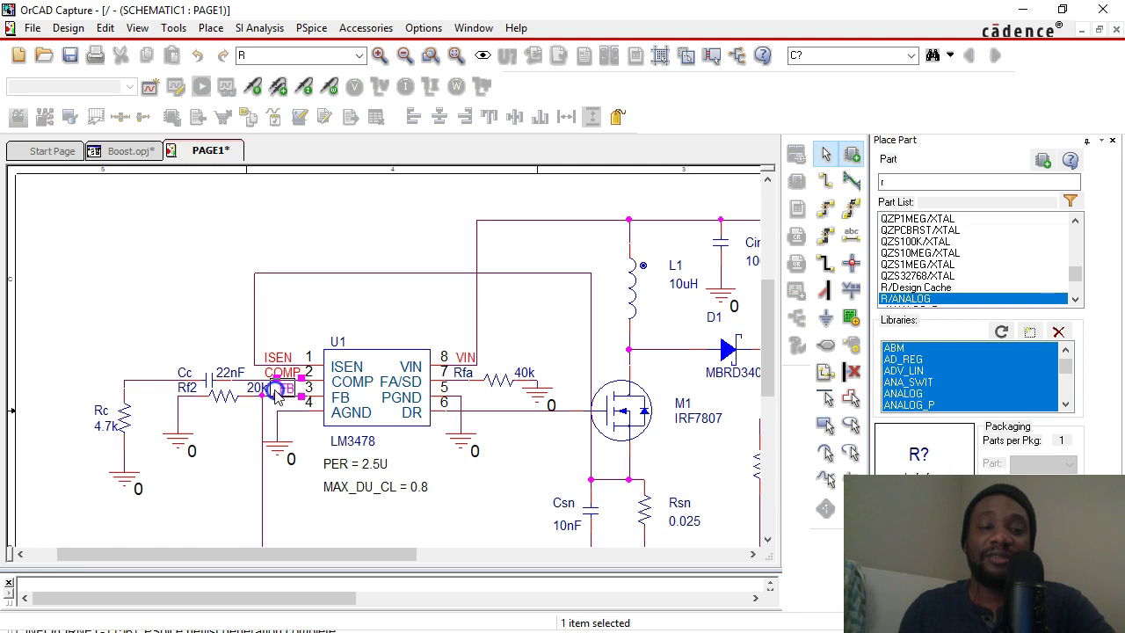
# Select and check the FB alias label near pin 3.
pyautogui.click(284, 398)
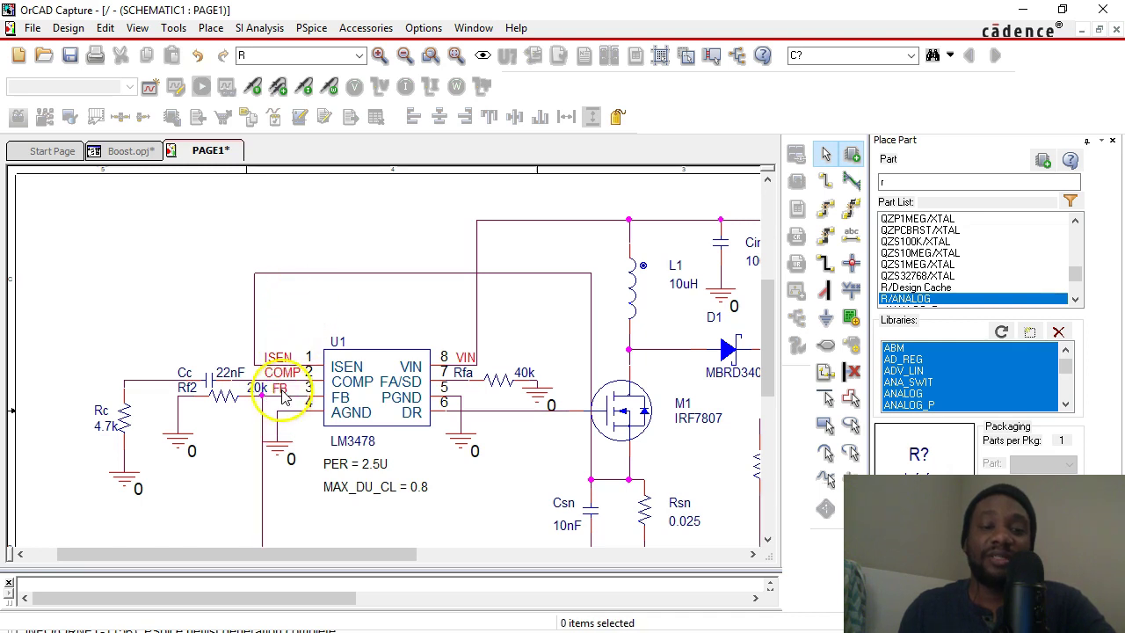
pyautogui.click(278, 392)
pyautogui.click(297, 301)
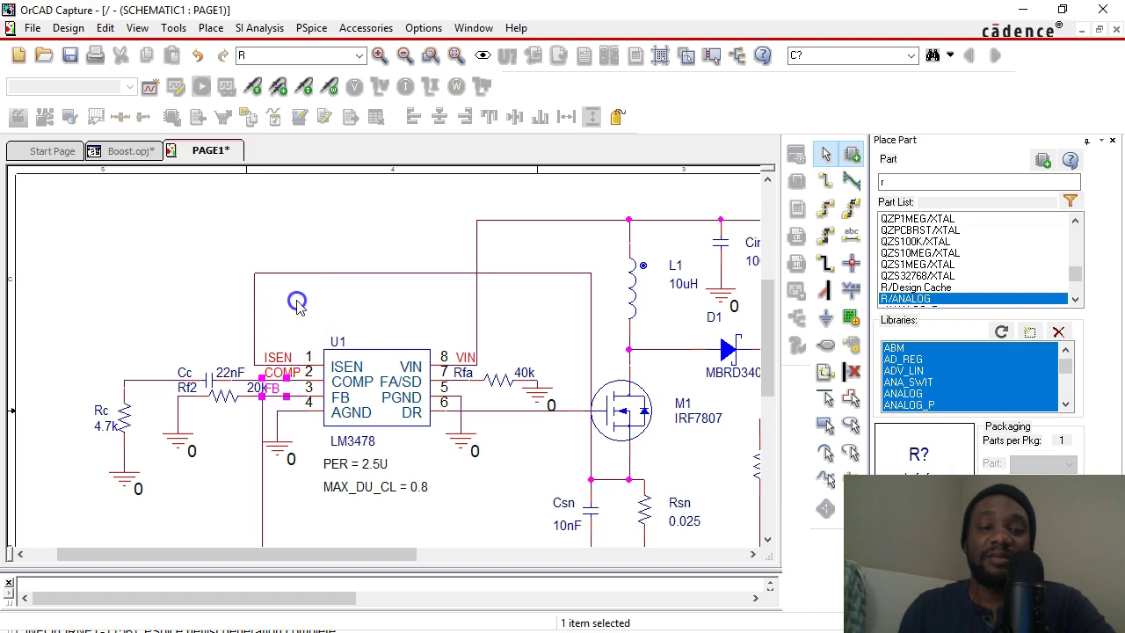
pyautogui.click(261, 393)
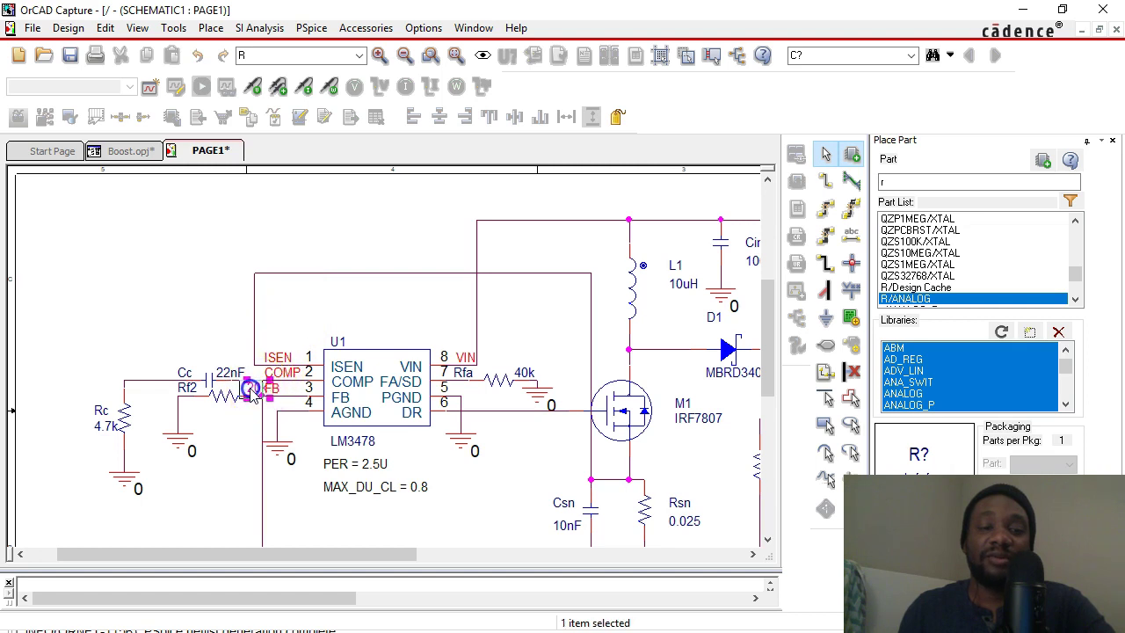
# Scroll right to the MOSFET and output stage and start a new net alias.
pyautogui.click(302, 295)
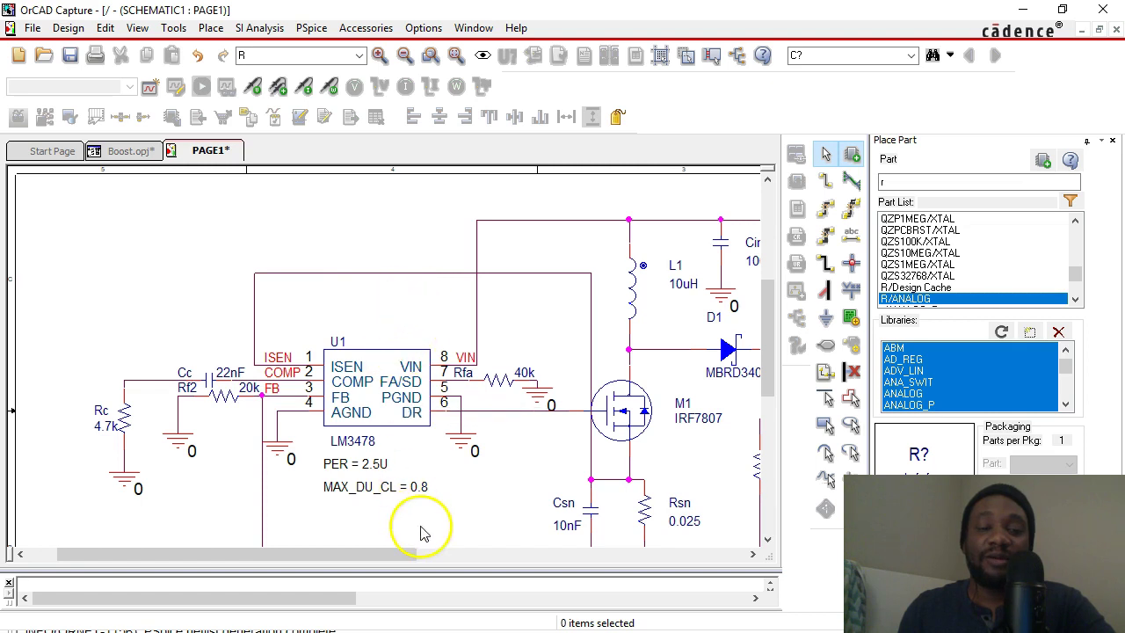
pyautogui.moveTo(407, 555); pyautogui.dragTo(534, 557)
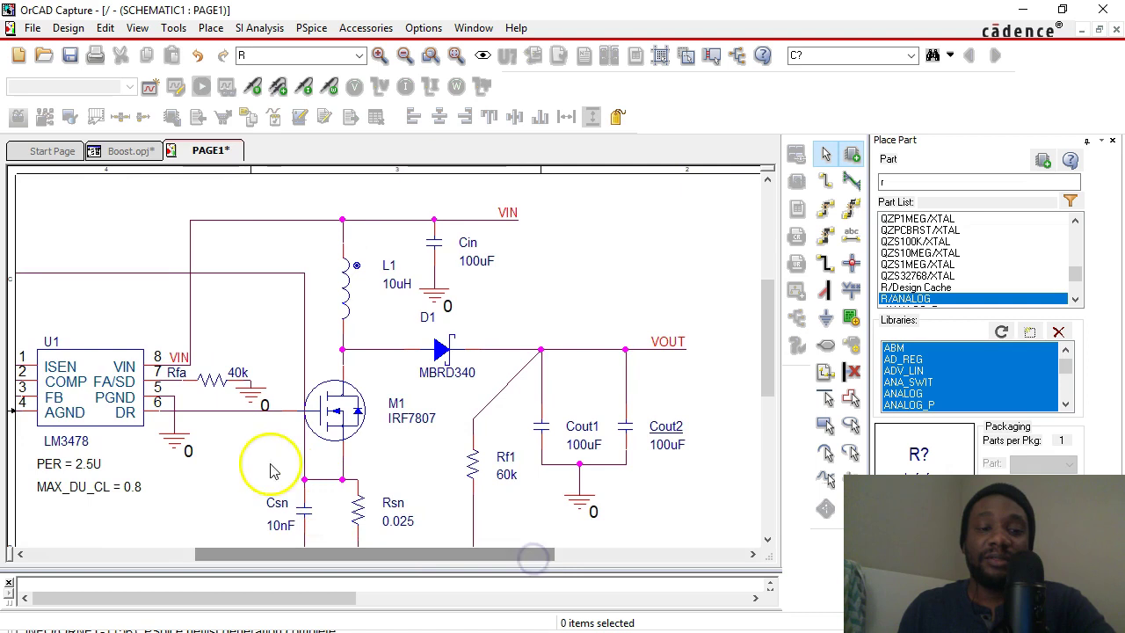
pyautogui.click(284, 477)
pyautogui.press('n')
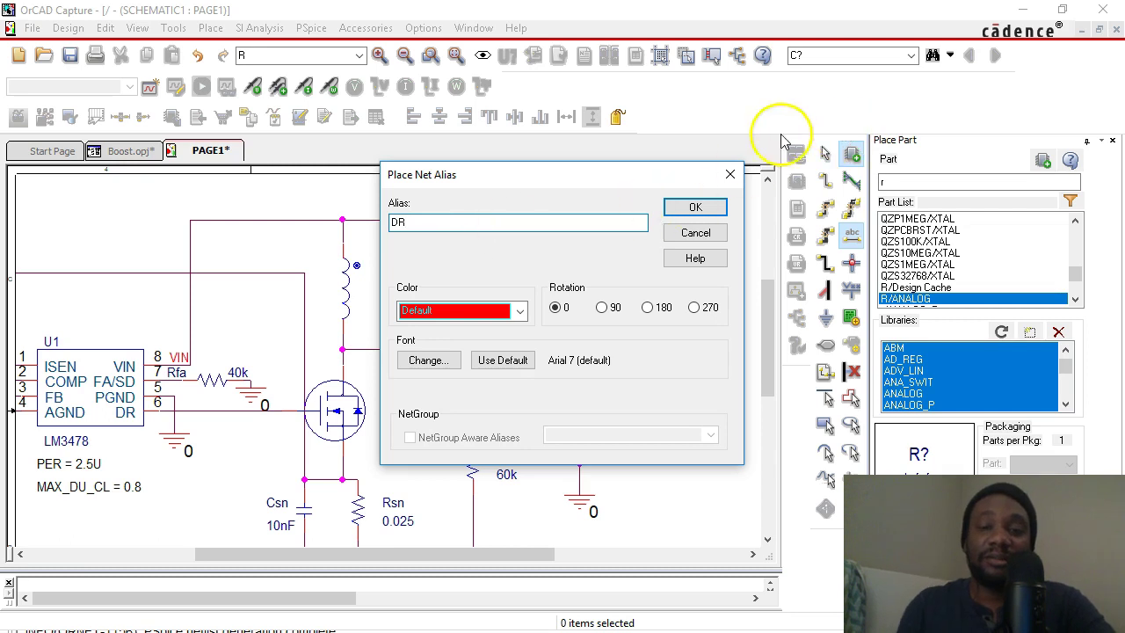
# Confirm the DR alias and place it on U1's pin 6 wire toward M1's gate.
pyautogui.click(705, 208)
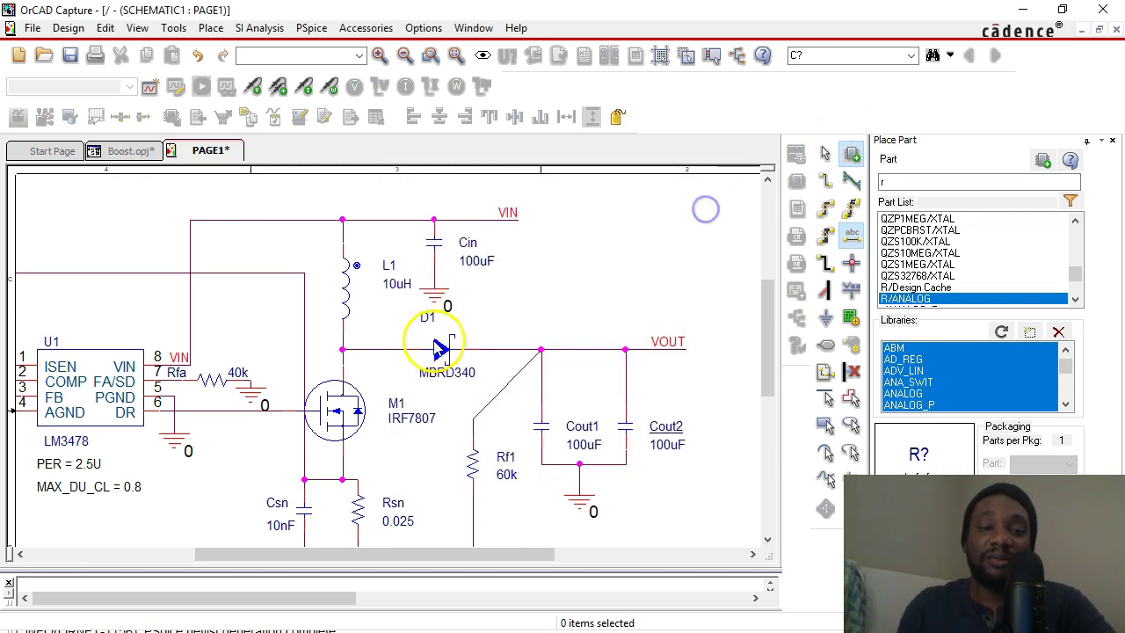
pyautogui.click(208, 414)
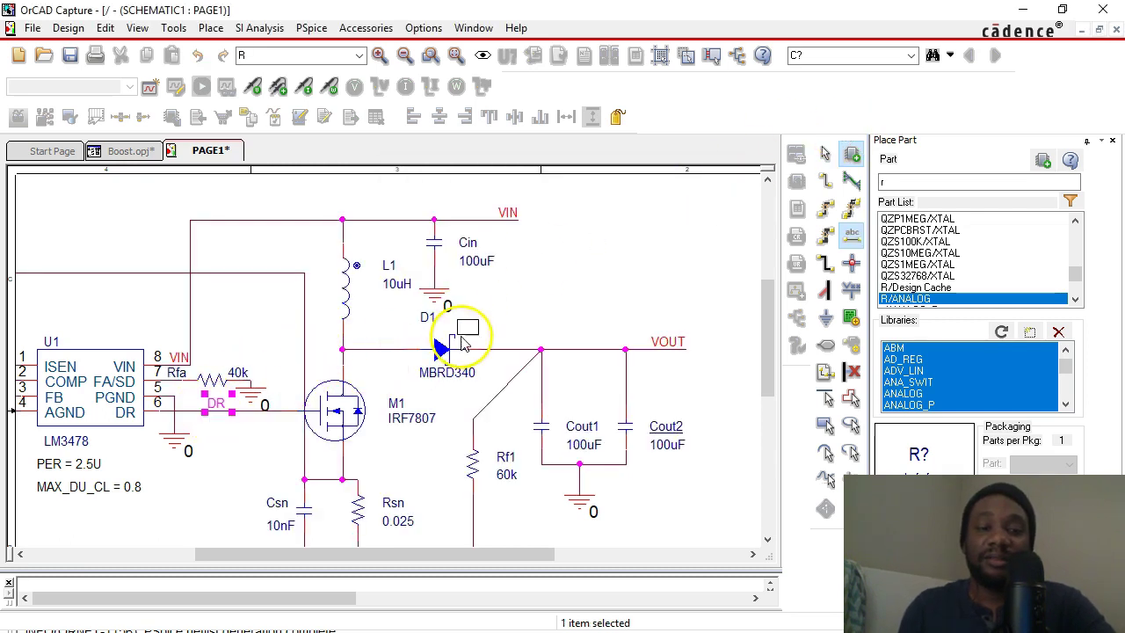
pyautogui.scroll(-1, 587, 305)
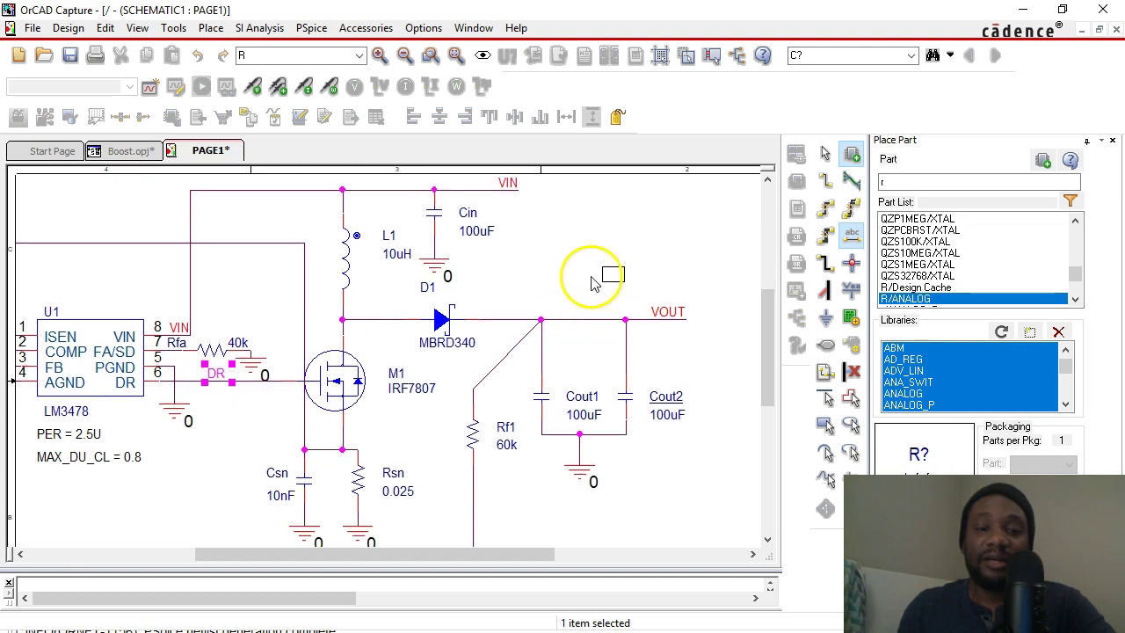
pyautogui.scroll(-1, 584, 290)
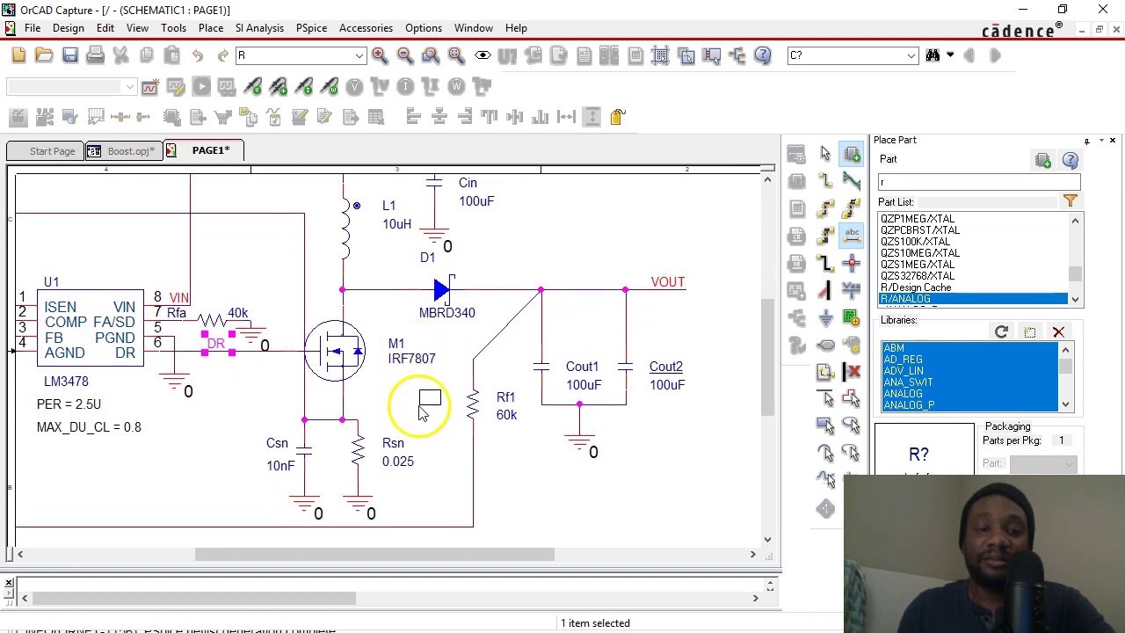
pyautogui.scroll(-1, 428, 391)
pyautogui.scroll(-1, 418, 393)
pyautogui.scroll(1, 417, 393)
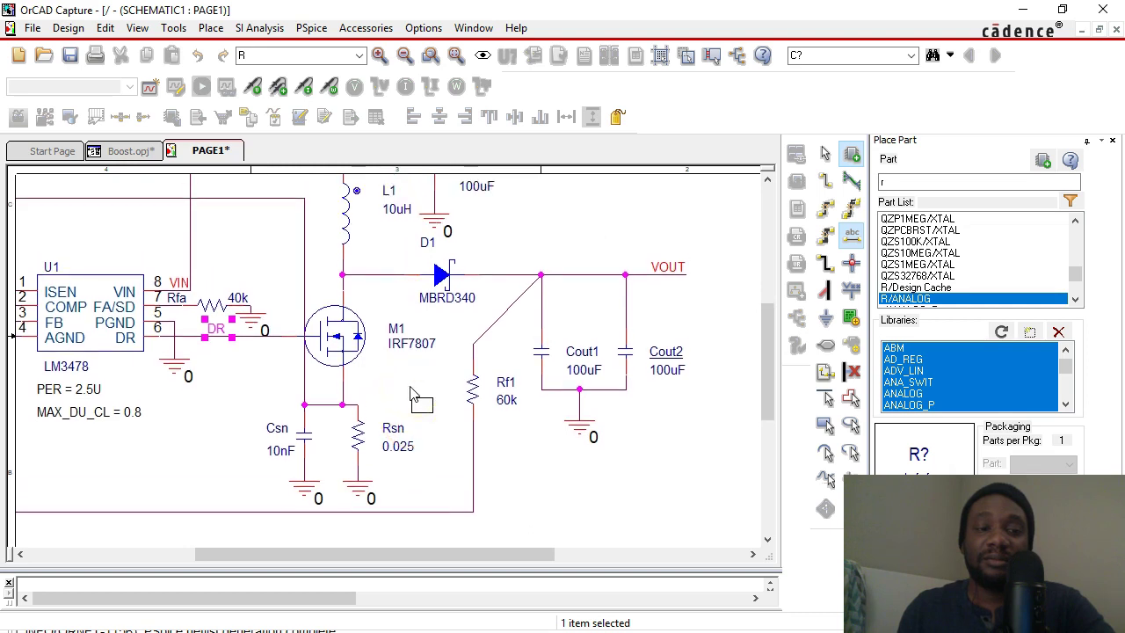
pyautogui.scroll(1, 387, 378)
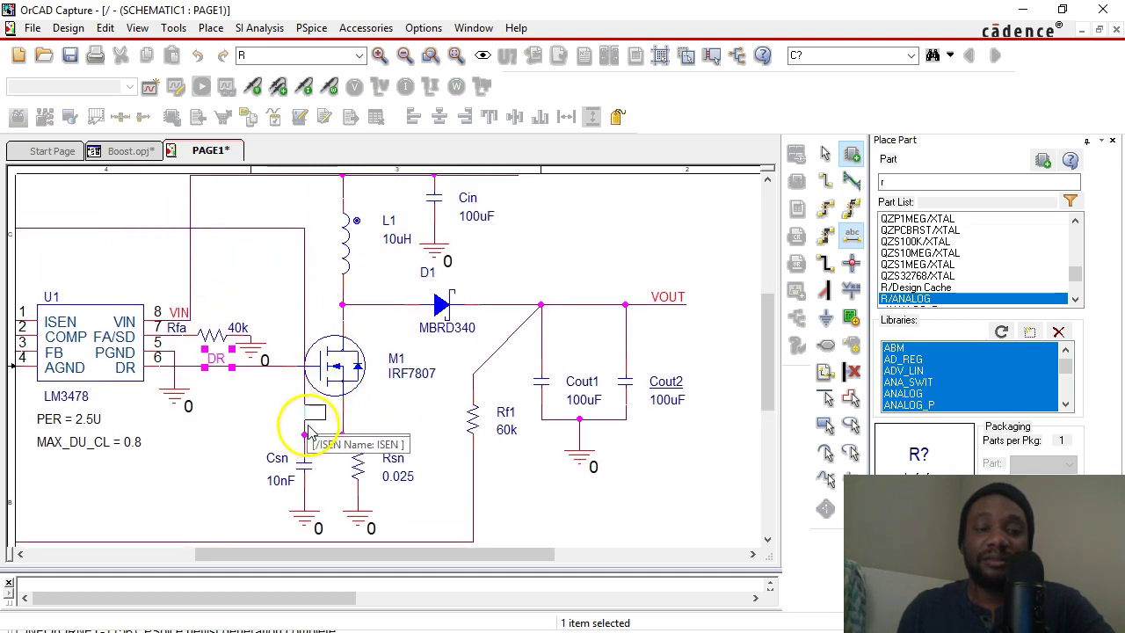
# Rename the pending alias from DR to ISEN and place it on the wire above Csn.
pyautogui.rightClick(318, 423)
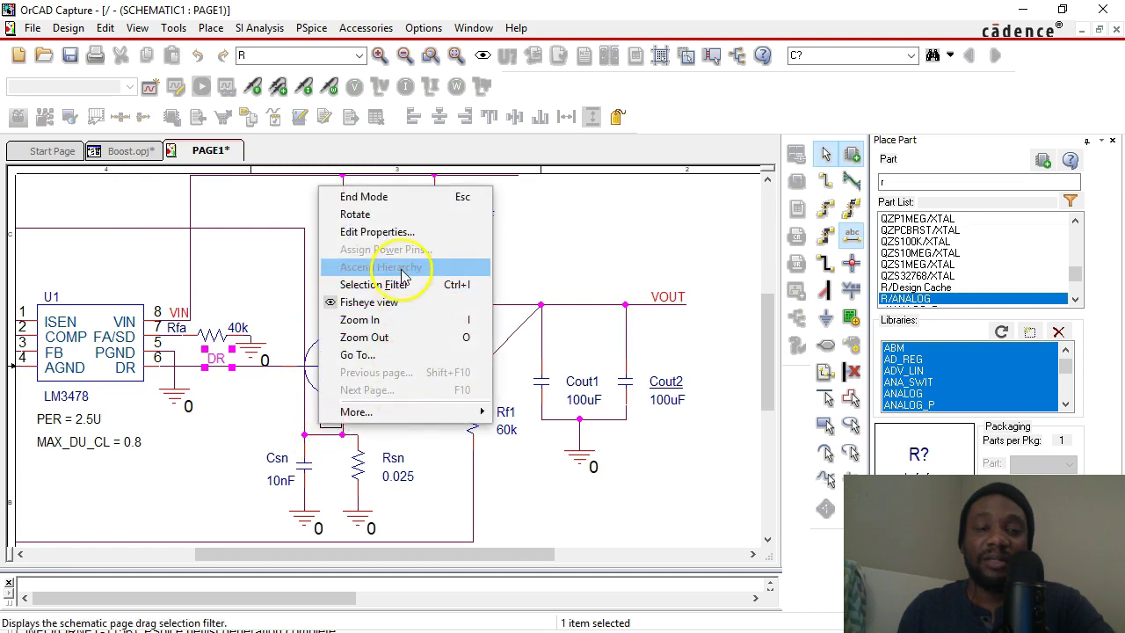
pyautogui.click(397, 231)
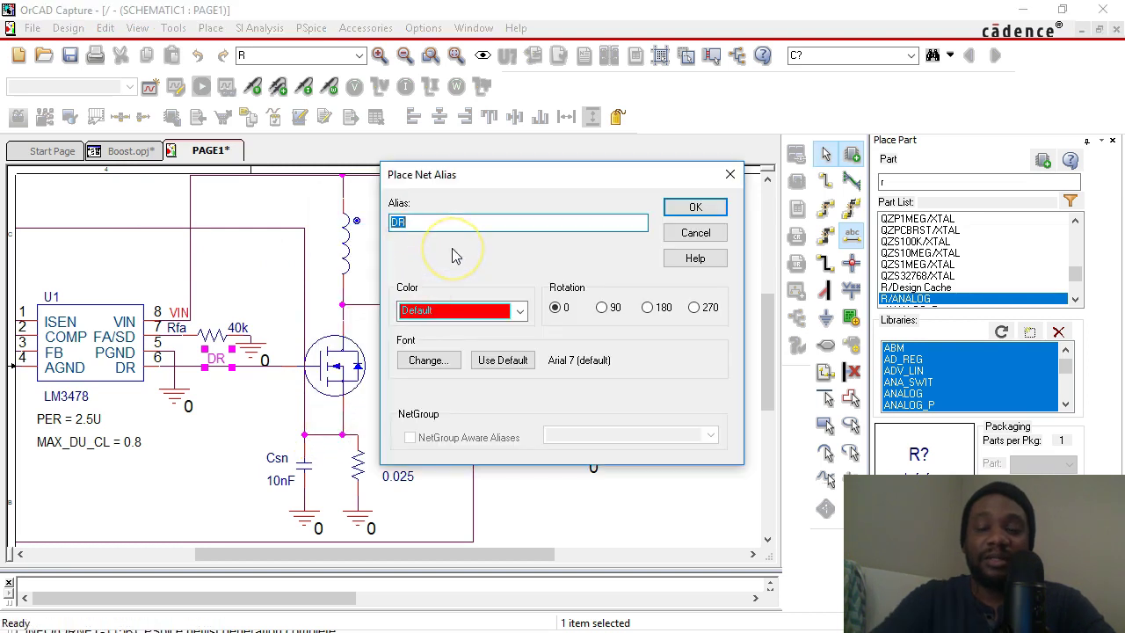
pyautogui.press('Return')
pyautogui.click(298, 409)
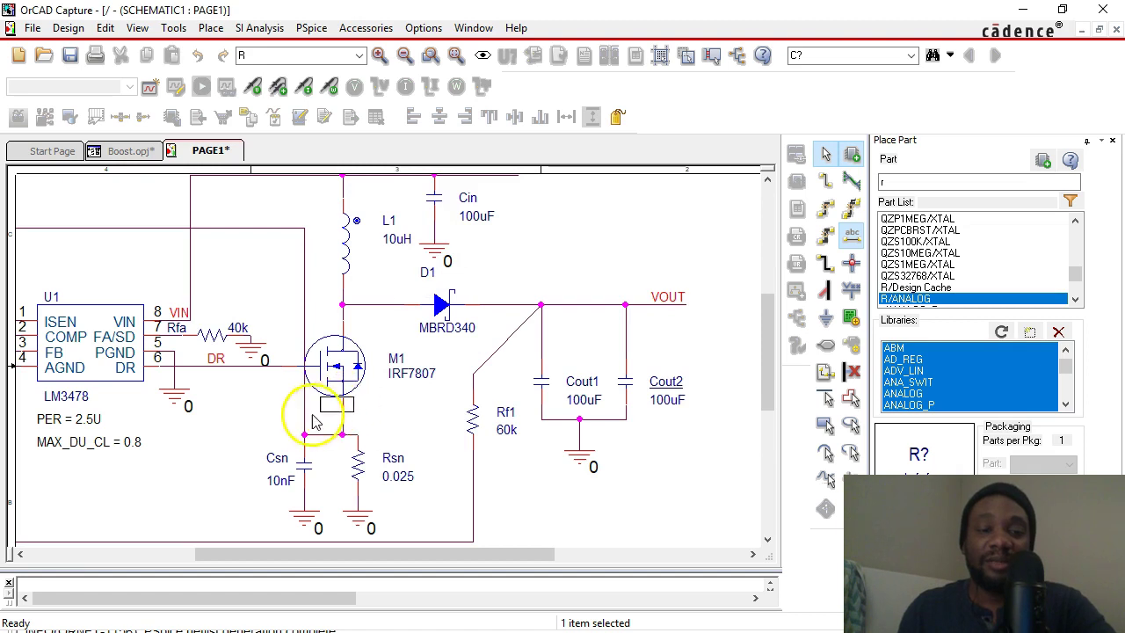
pyautogui.moveTo(314, 441); pyautogui.dragTo(317, 443)
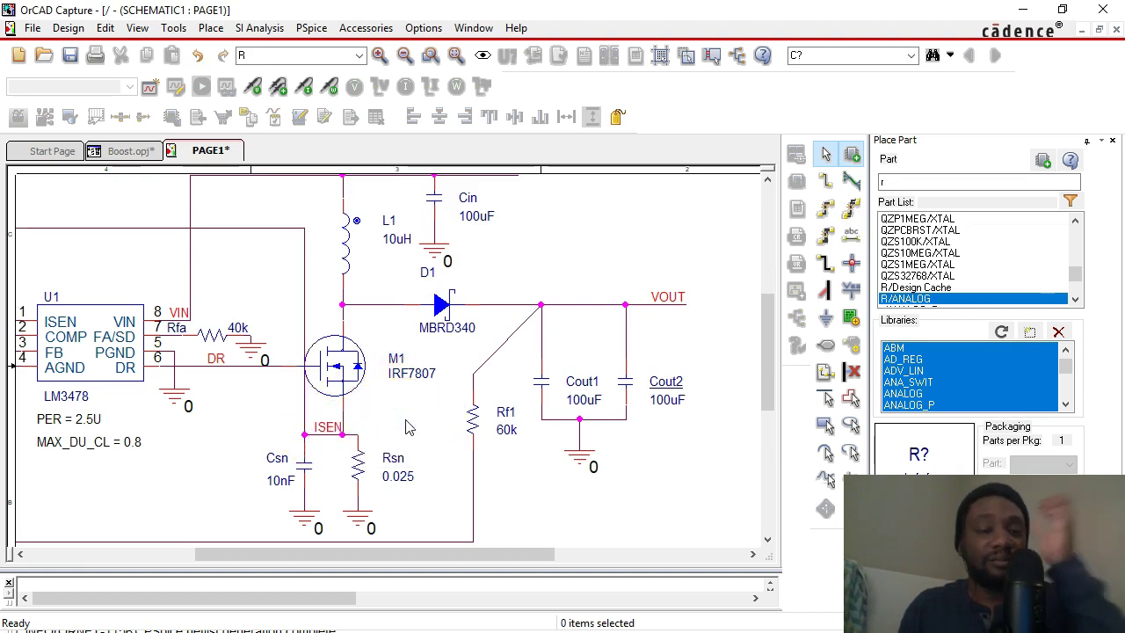
pyautogui.click(303, 411)
pyautogui.click(324, 434)
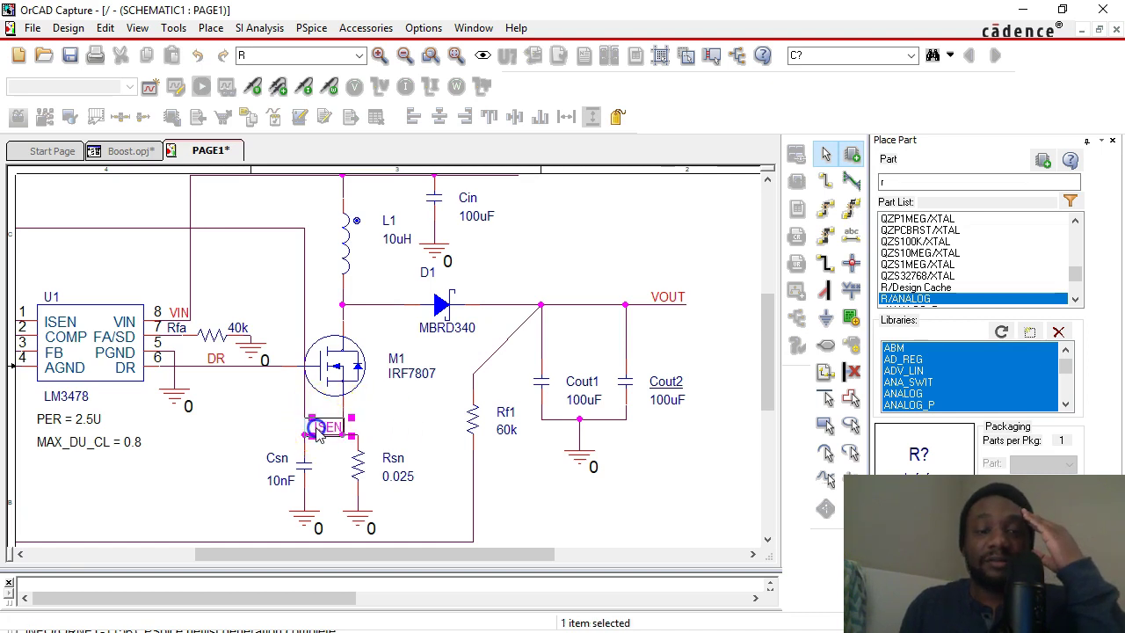
pyautogui.click(440, 432)
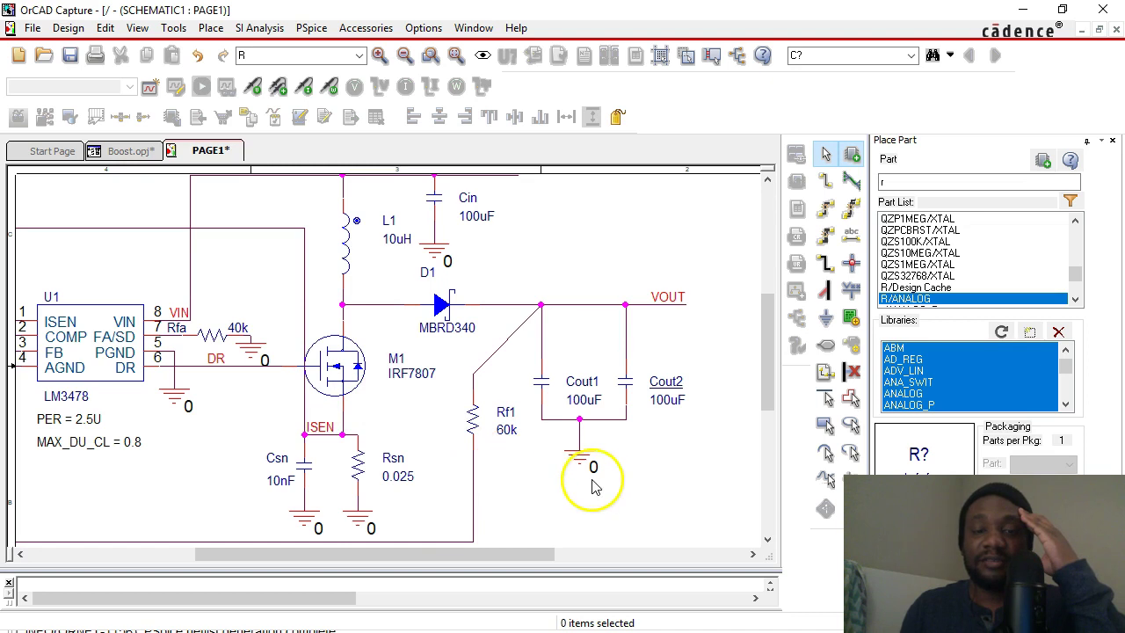
pyautogui.scroll(-2, 510, 470)
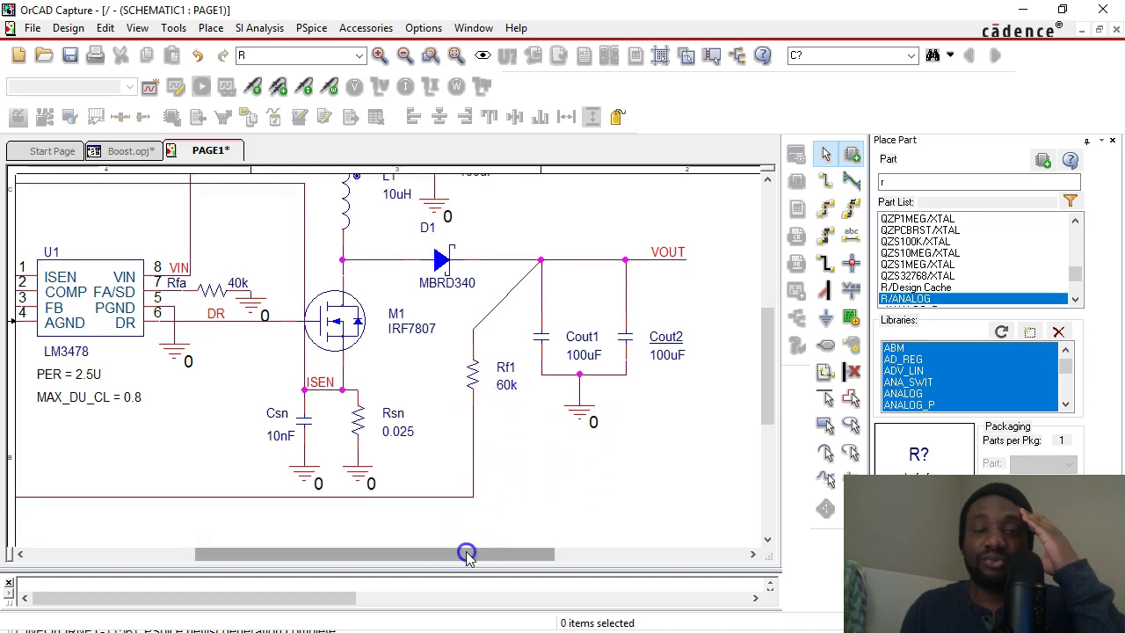
pyautogui.moveTo(467, 554); pyautogui.dragTo(353, 553)
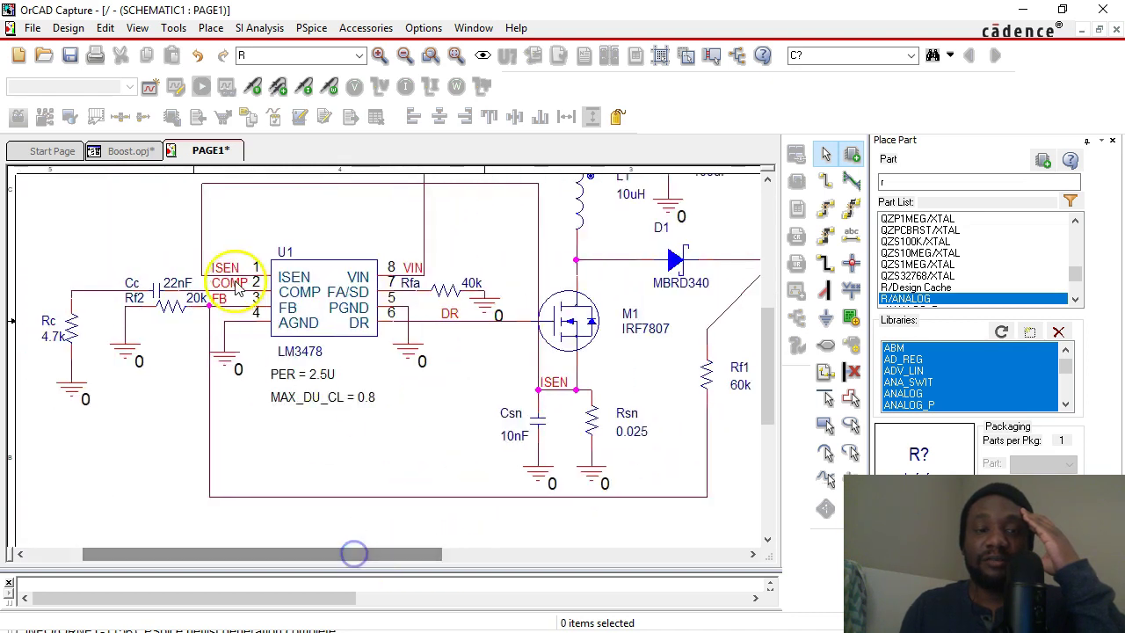
pyautogui.doubleClick(220, 301)
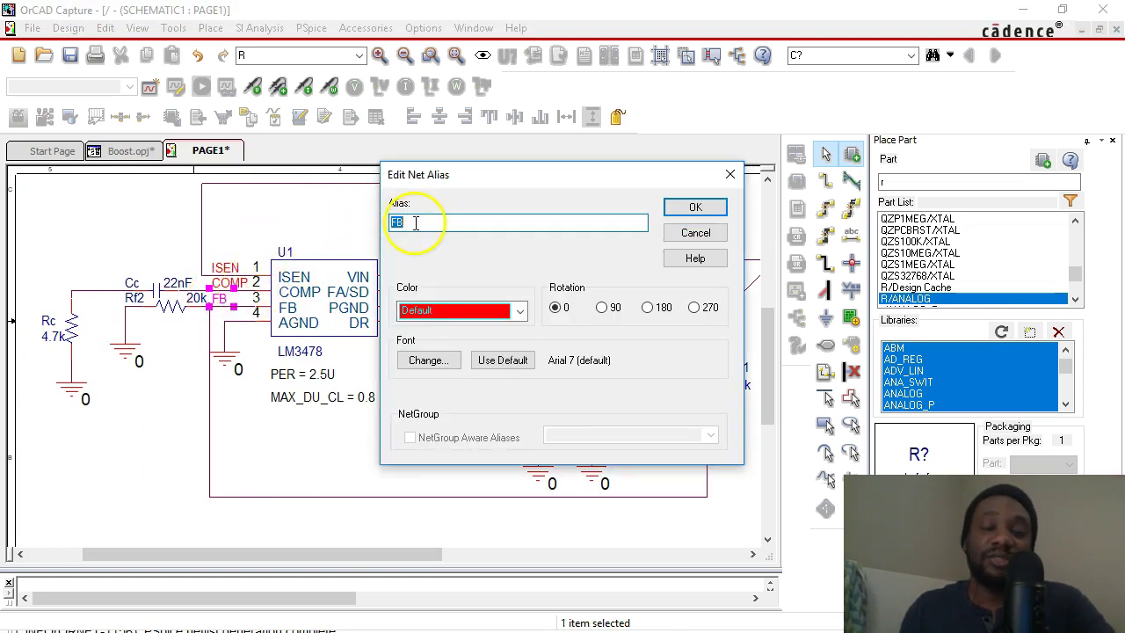
pyautogui.rightClick(397, 222)
pyautogui.click(434, 281)
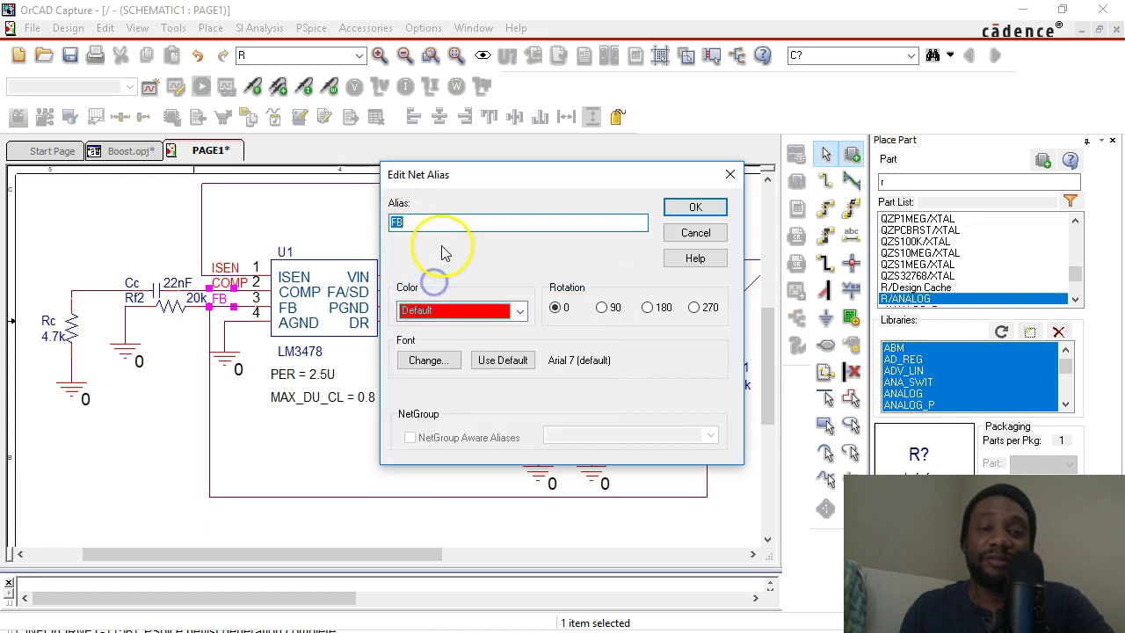
pyautogui.click(695, 206)
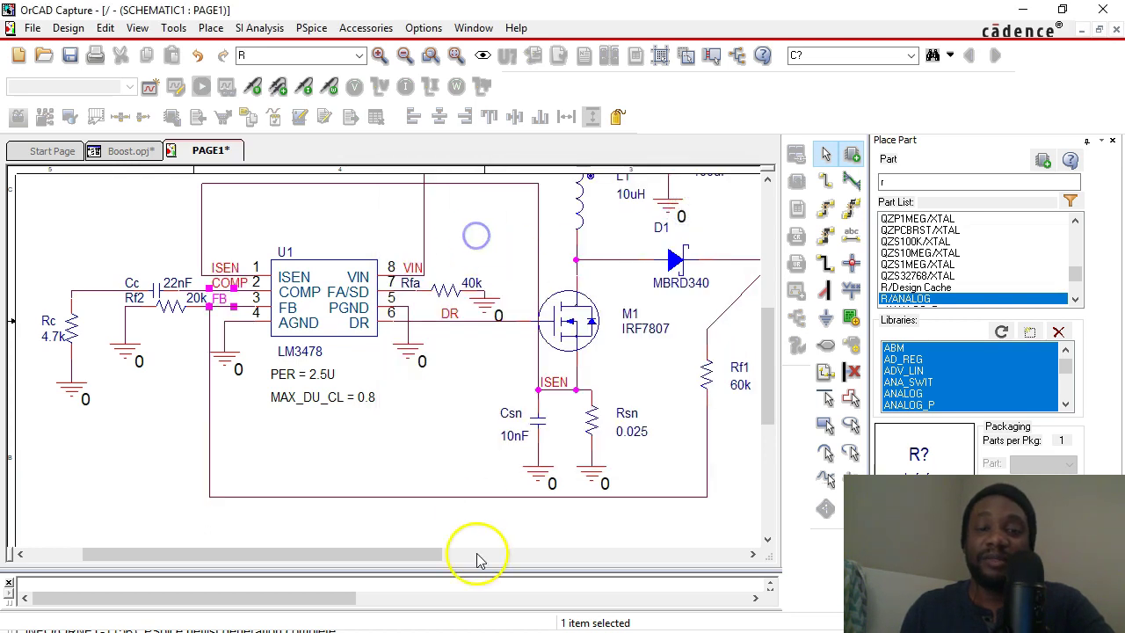
pyautogui.moveTo(401, 555); pyautogui.dragTo(529, 552)
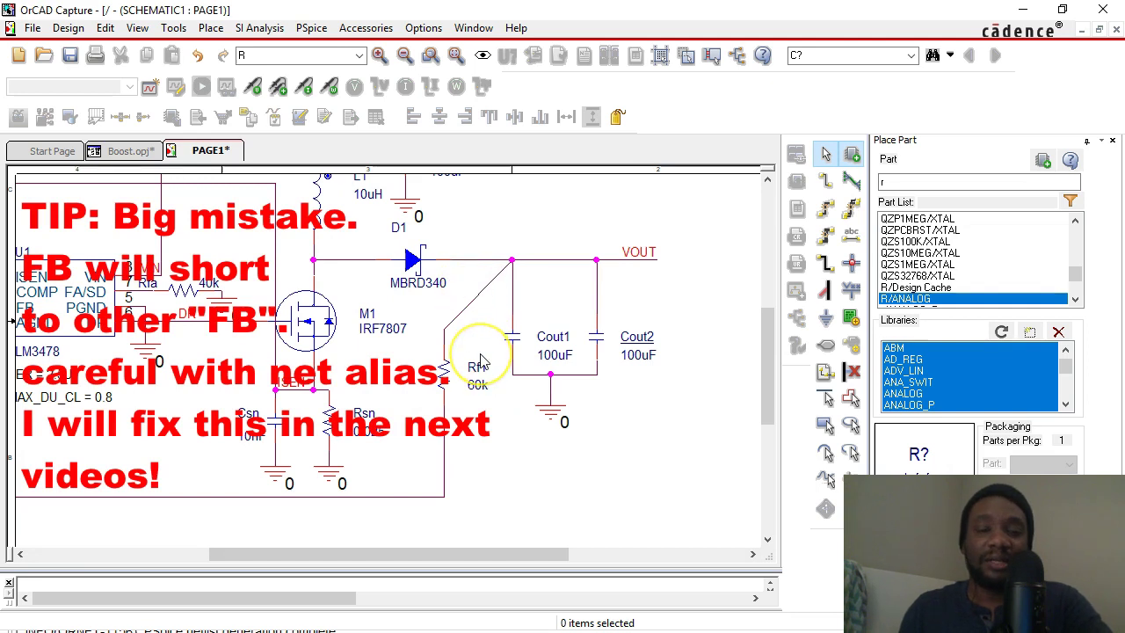
# Start a new net alias named FB, replacing the previous ISEN name.
pyautogui.press('n')
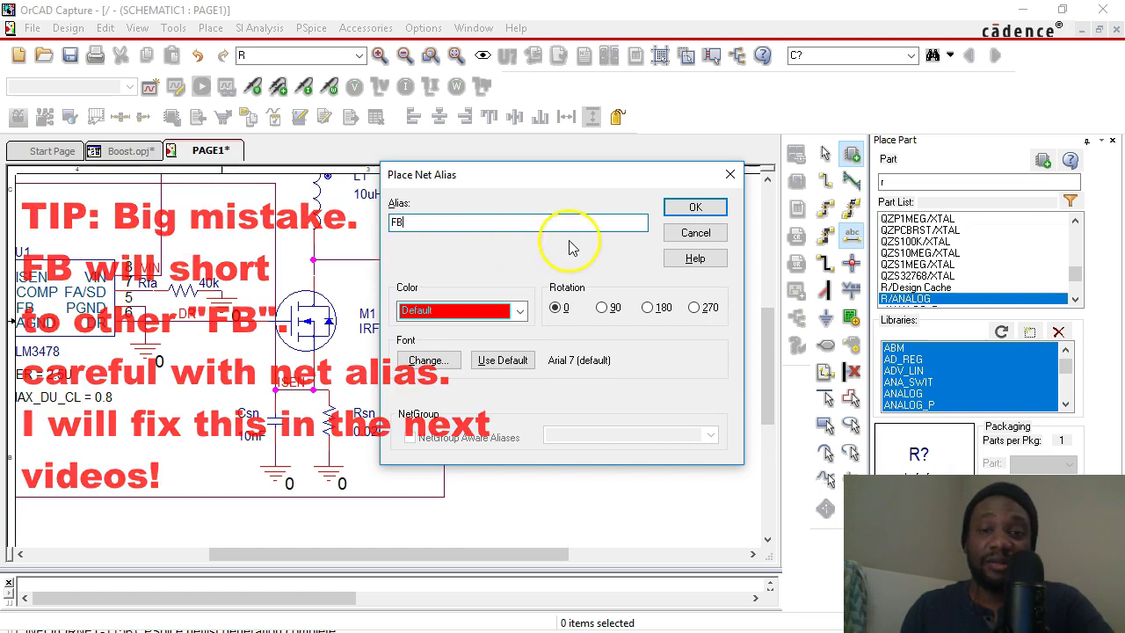
# Place the FB alias on the feedback wire above Rf1 60k, then end alias placement.
pyautogui.click(694, 211)
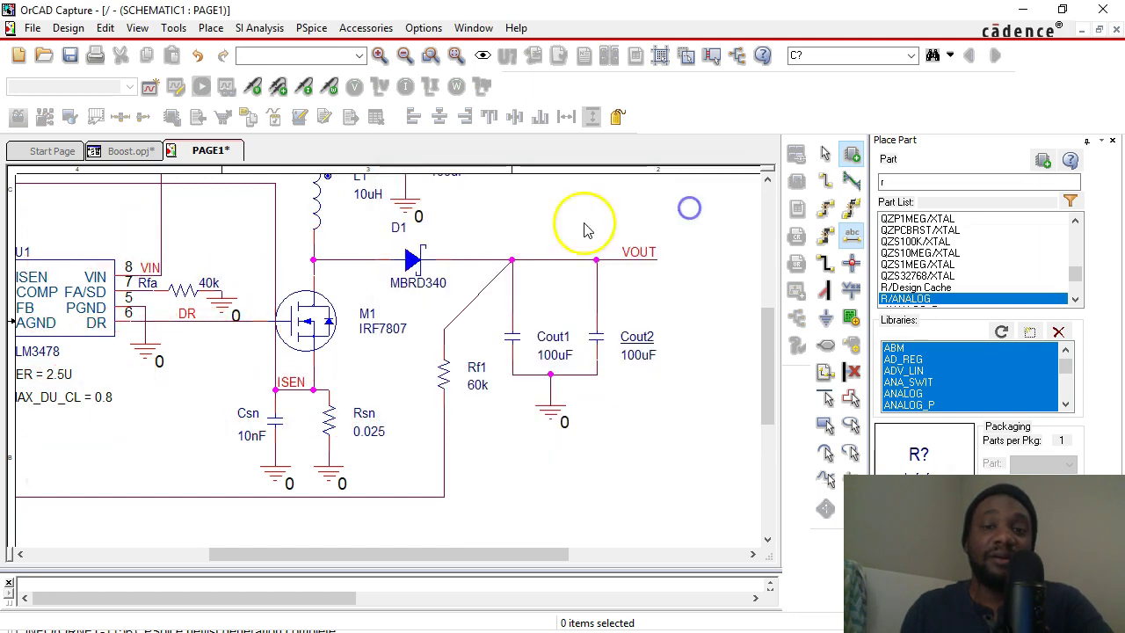
pyautogui.click(465, 305)
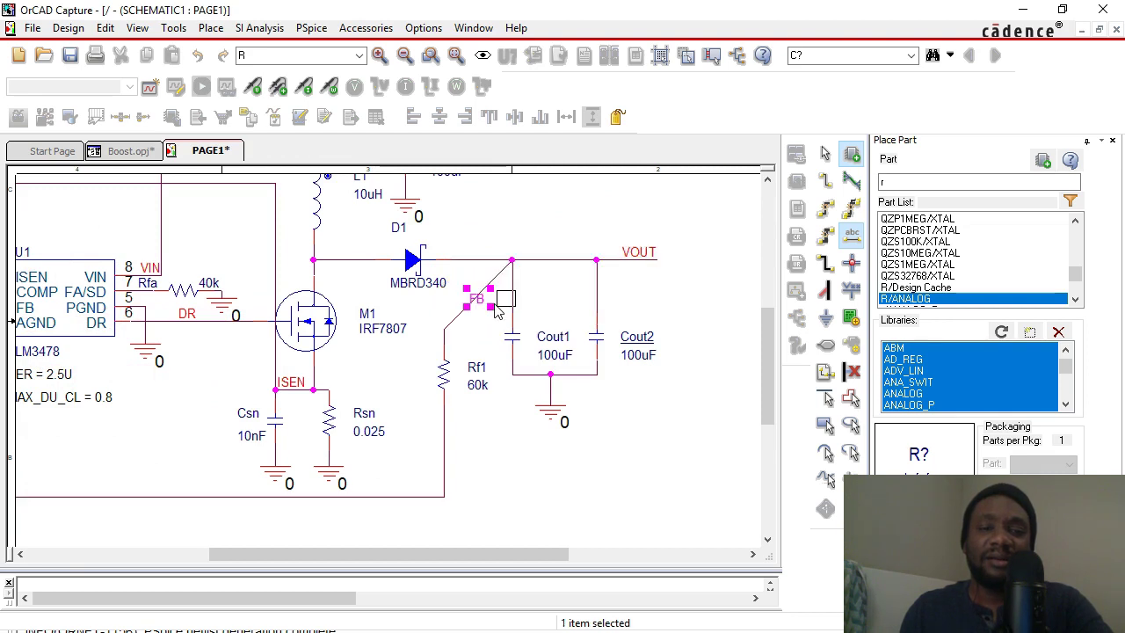
pyautogui.rightClick(479, 330)
pyautogui.click(489, 322)
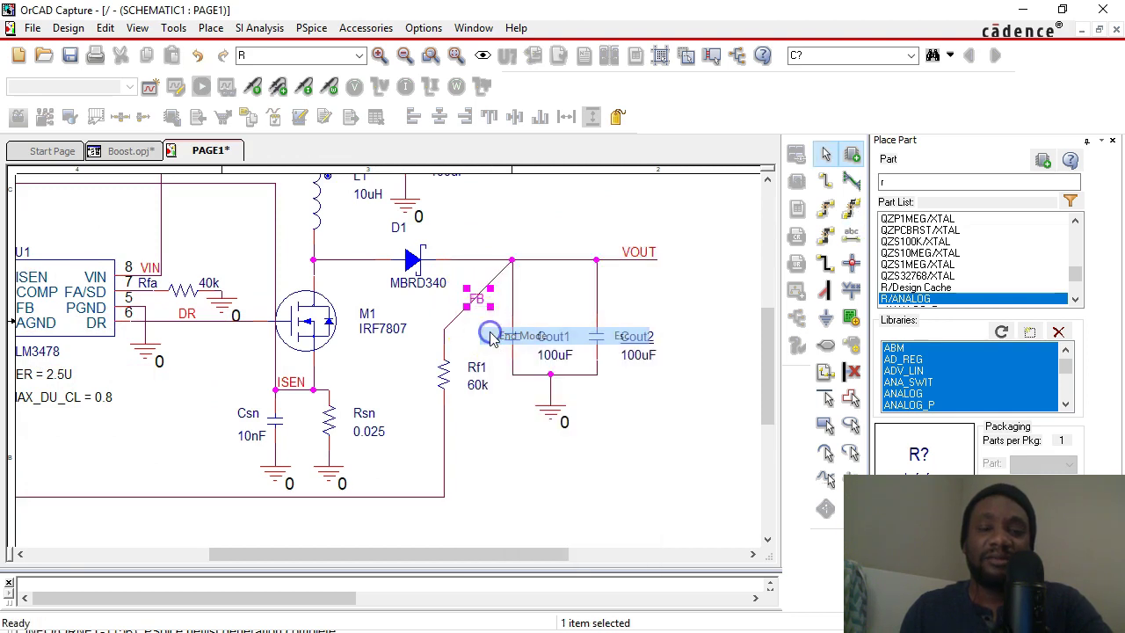
pyautogui.click(694, 299)
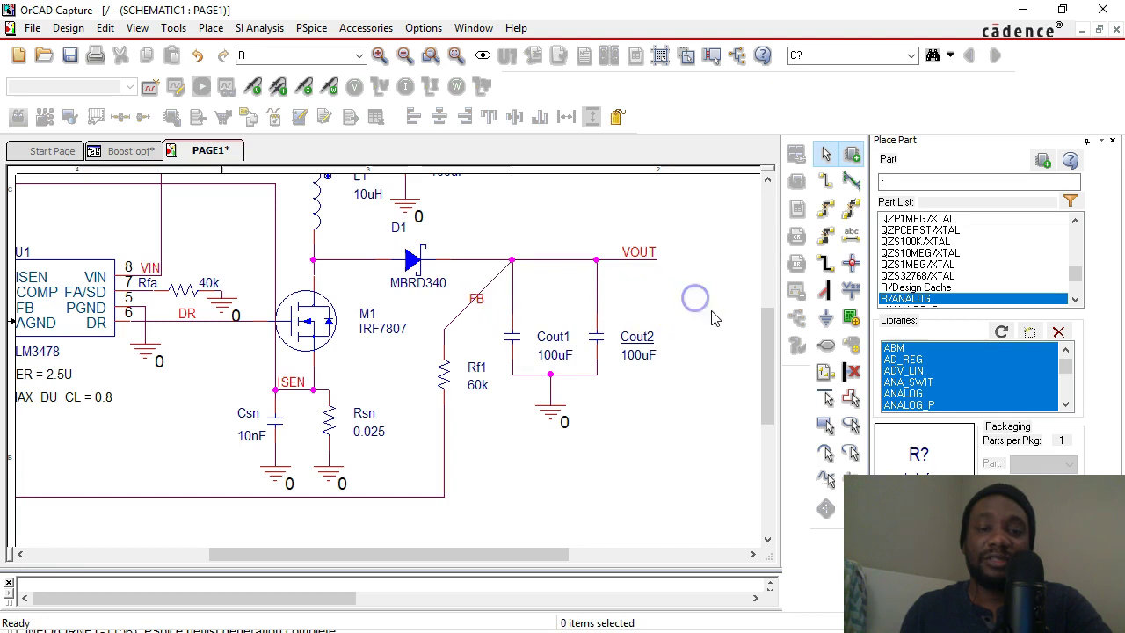
# Bring the LM3478 Figure 27 datasheet image above the schematic into view for comparison.
pyautogui.scroll(5, 710, 310)
pyautogui.scroll(5, 665, 400)
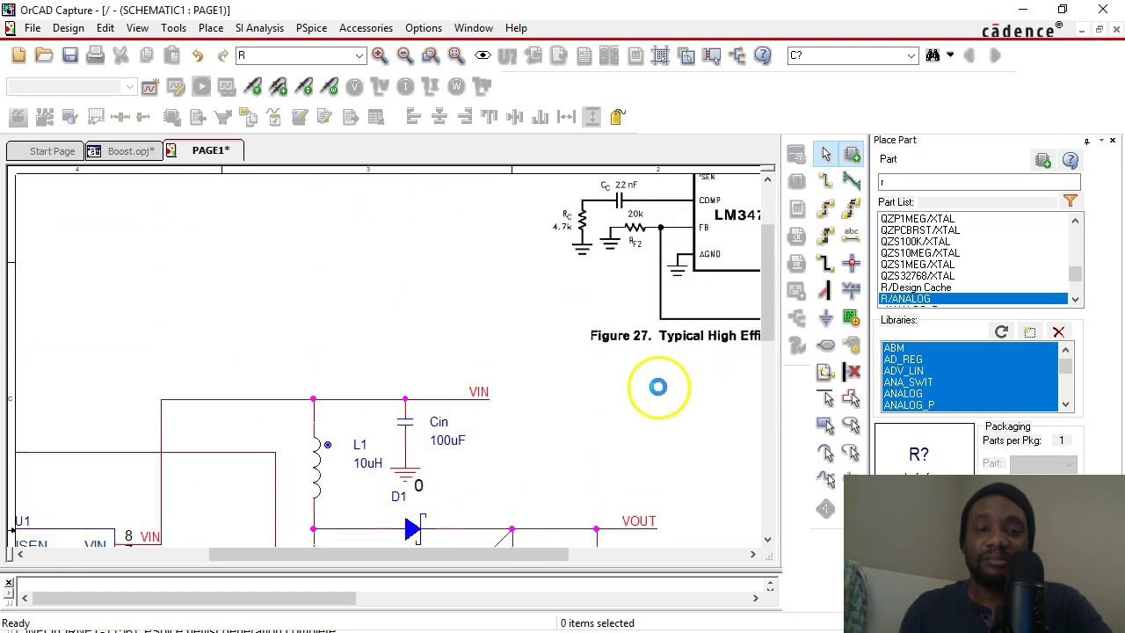
pyautogui.moveTo(520, 554); pyautogui.dragTo(702, 553)
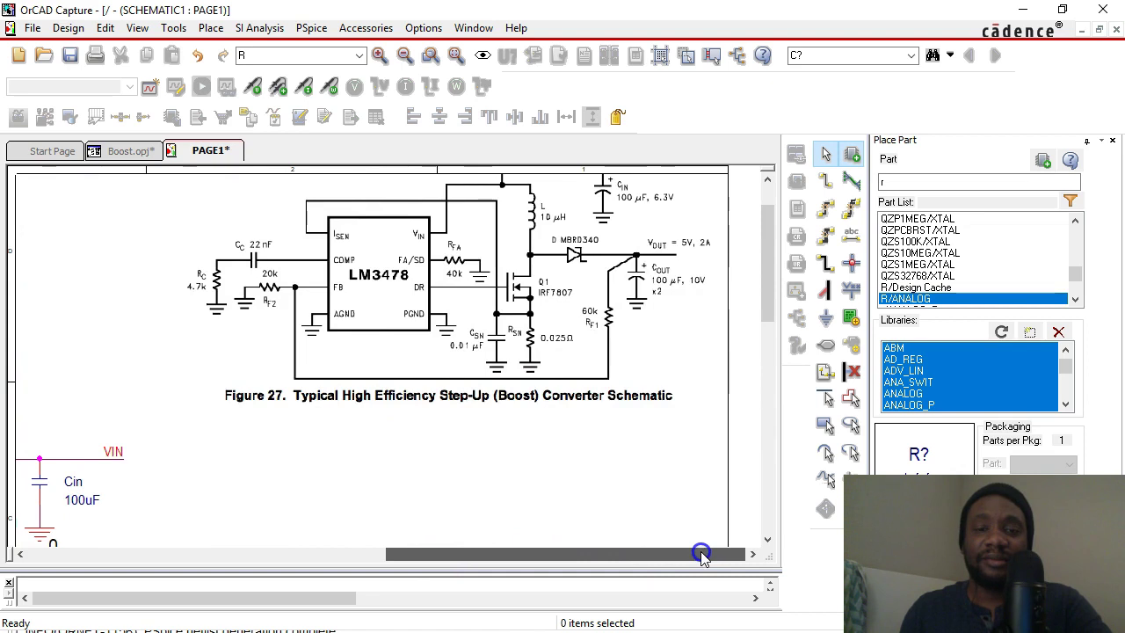
pyautogui.scroll(3, 648, 440)
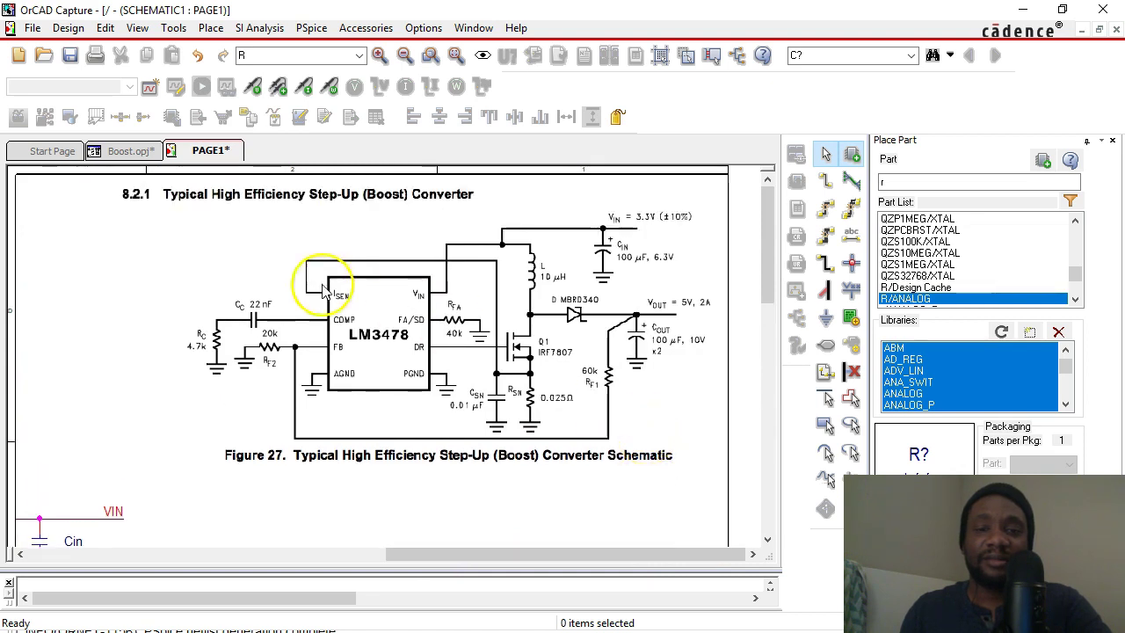
pyautogui.click(186, 251)
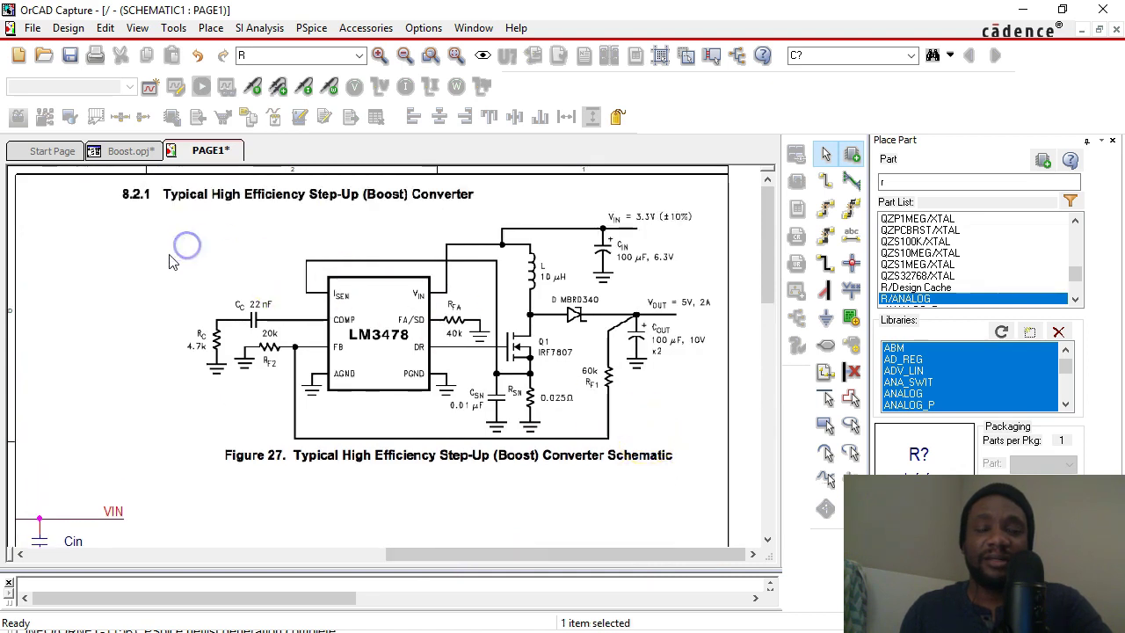
pyautogui.click(81, 248)
# Save PAGE1 and show the Boost.opj tree with boost.dsn, SCHEMATIC1 and PAGE1.
pyautogui.rightClick(209, 150)
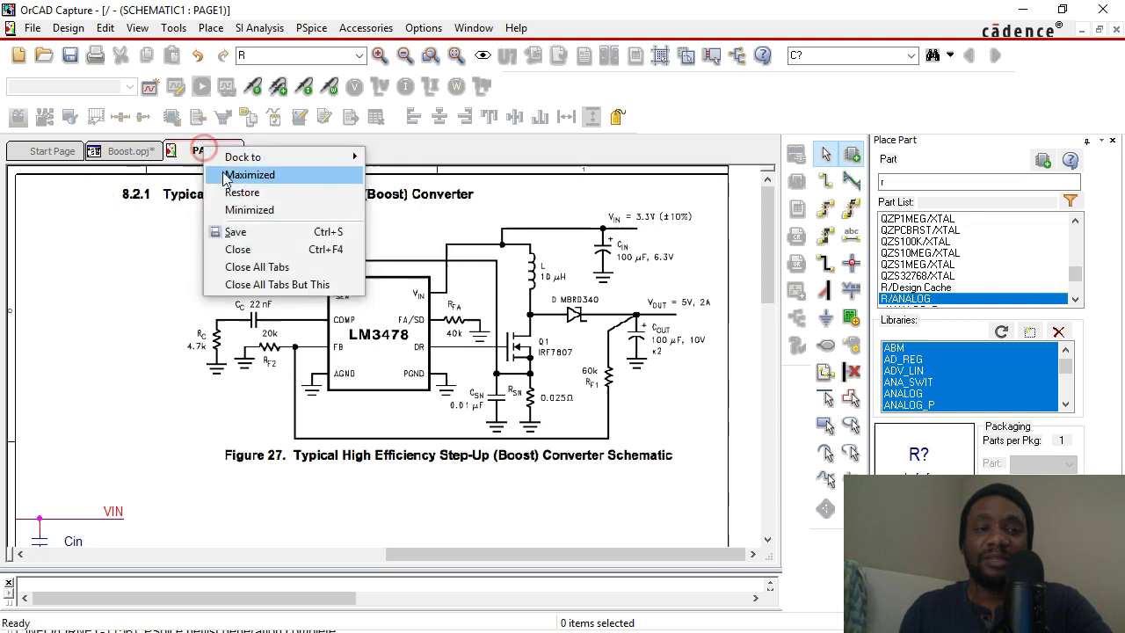
pyautogui.click(252, 235)
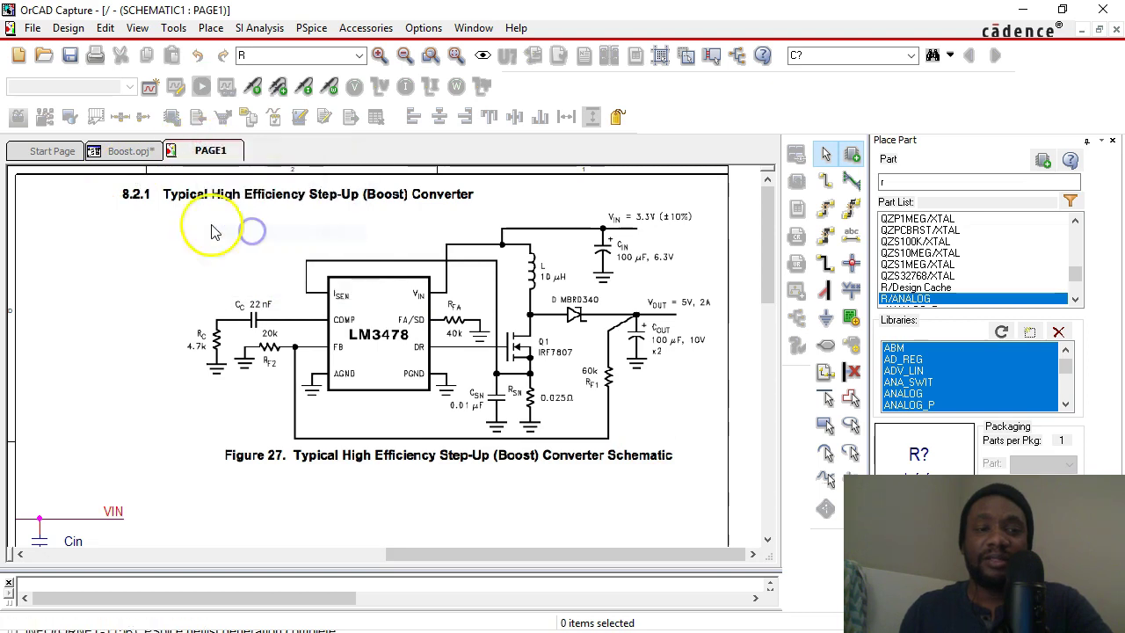
pyautogui.click(137, 152)
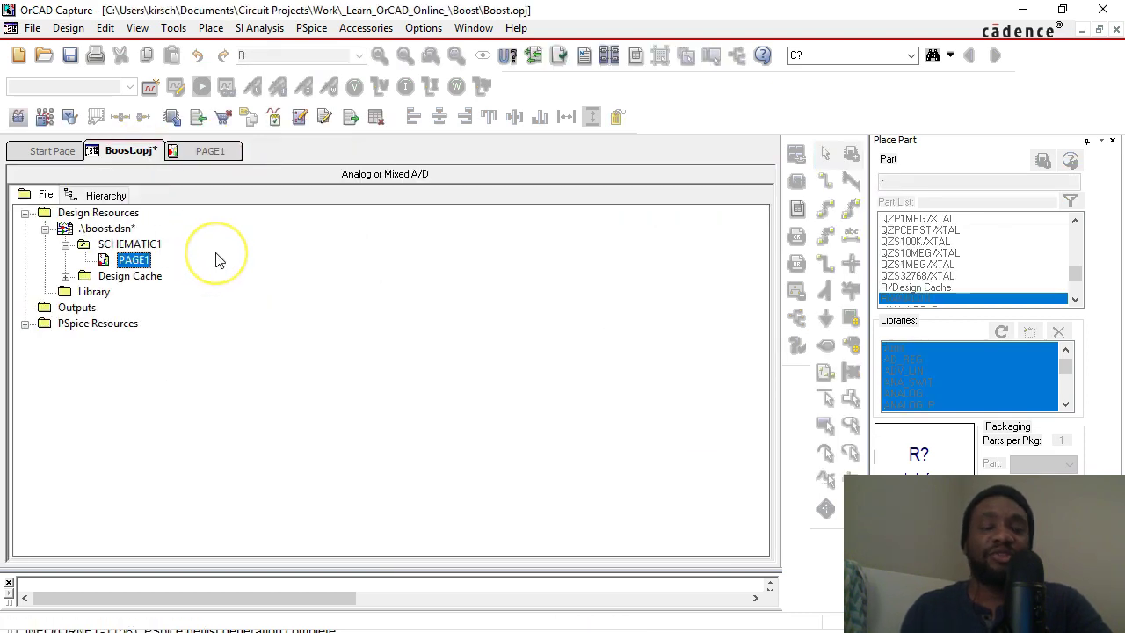